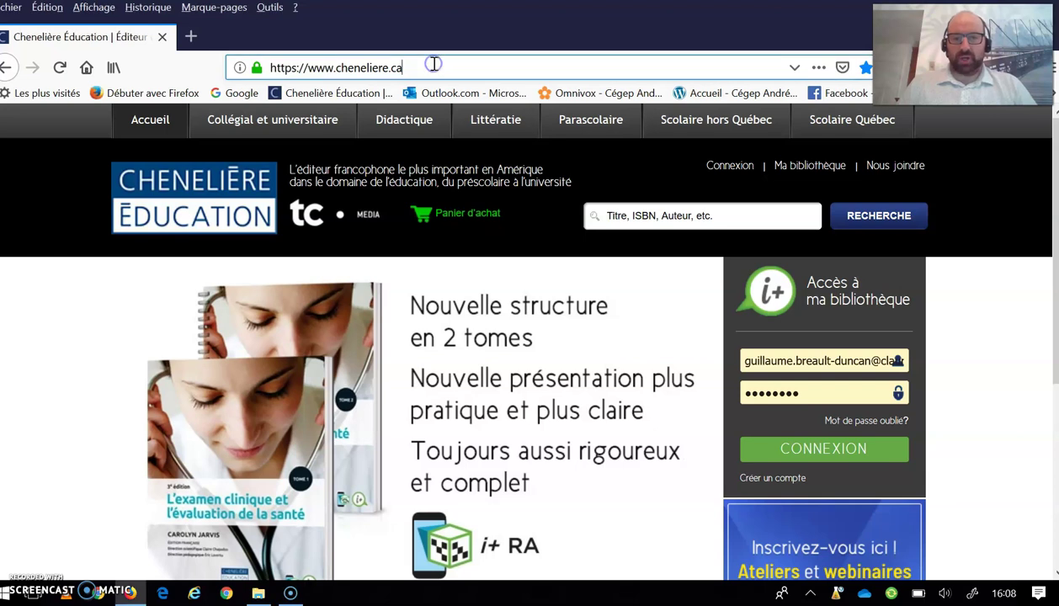
pyautogui.write('/')
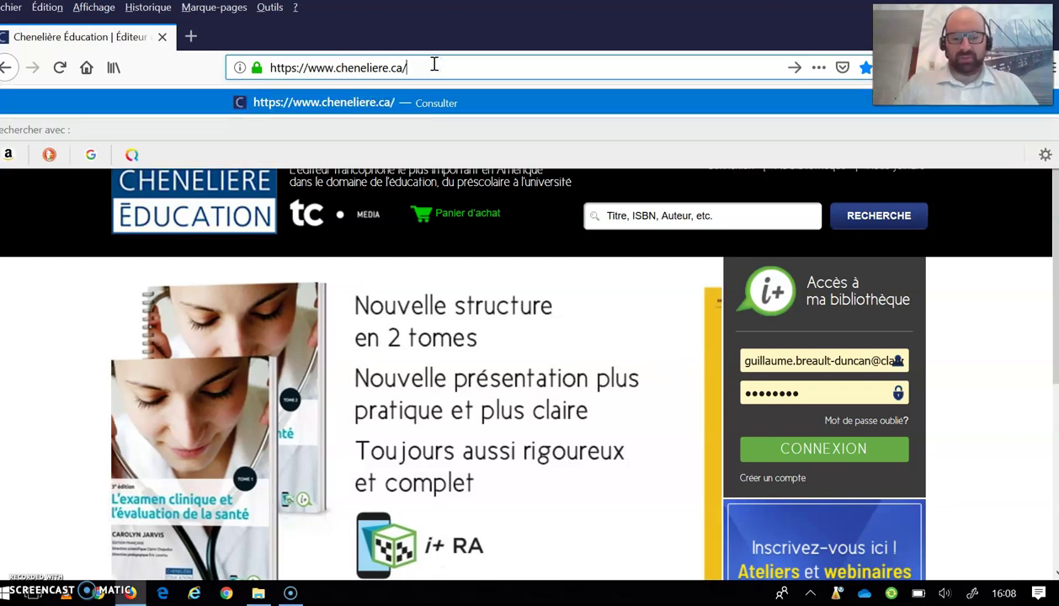
pyautogui.write('langlois')
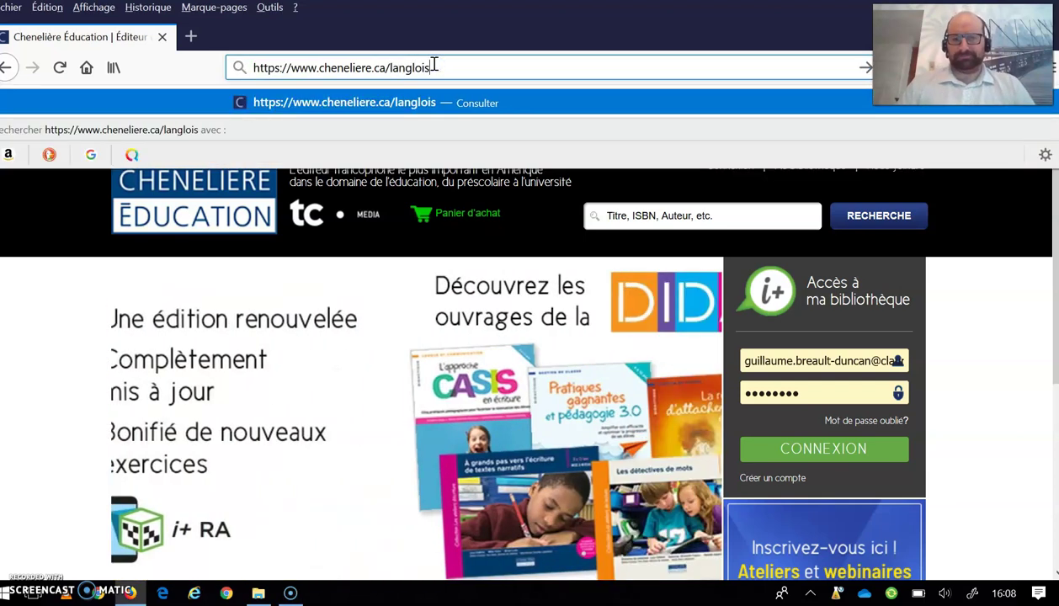
pyautogui.press('Return')
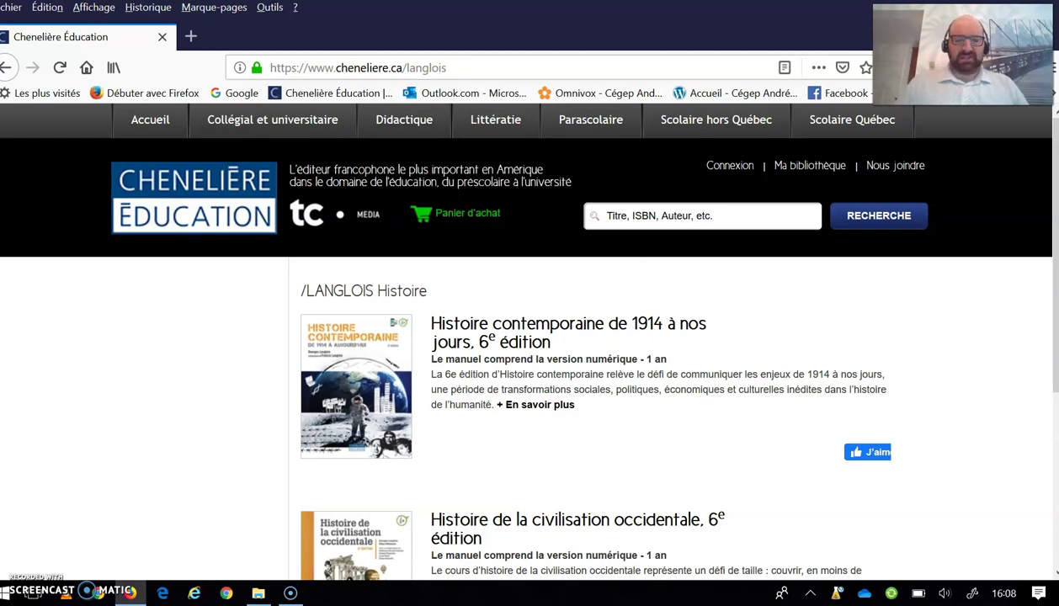
pyautogui.doubleClick(433, 65)
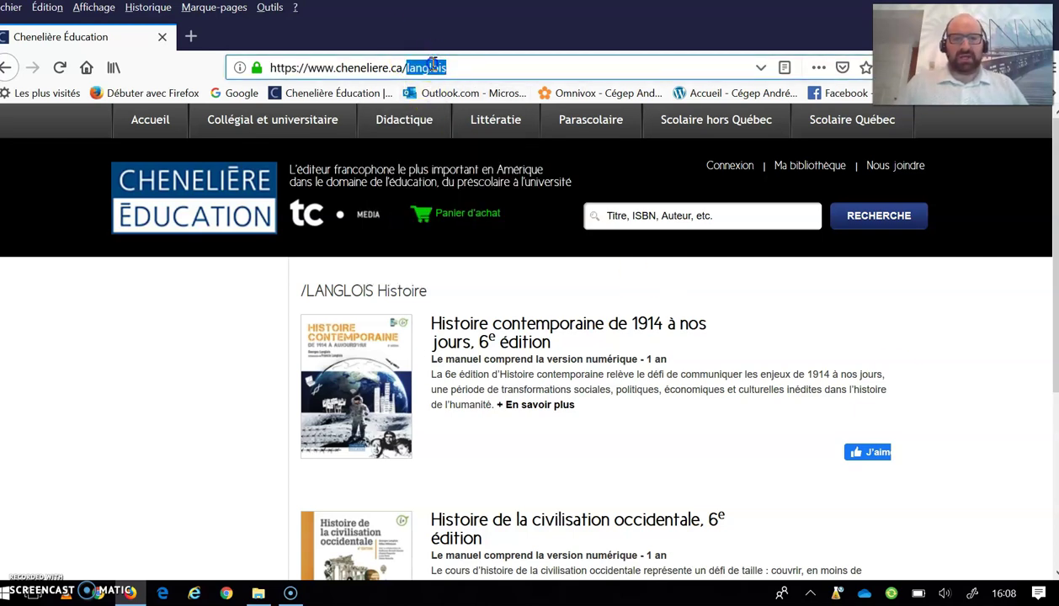
pyautogui.click(960, 404)
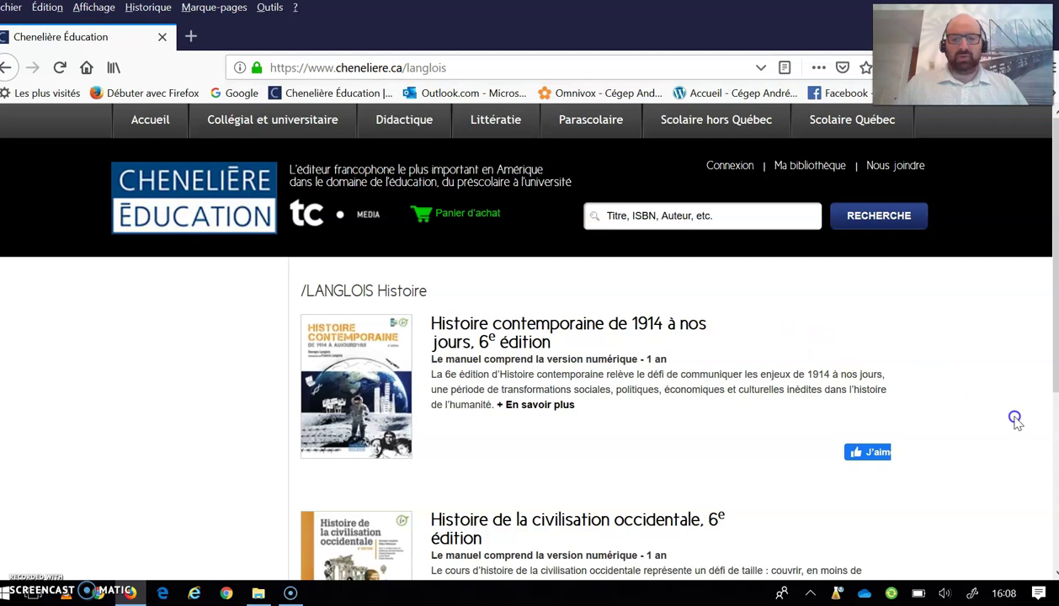
# Open the product page of the book Histoire de la civilisation occidentale, 6e édition
pyautogui.scroll(-2, 1016, 422)
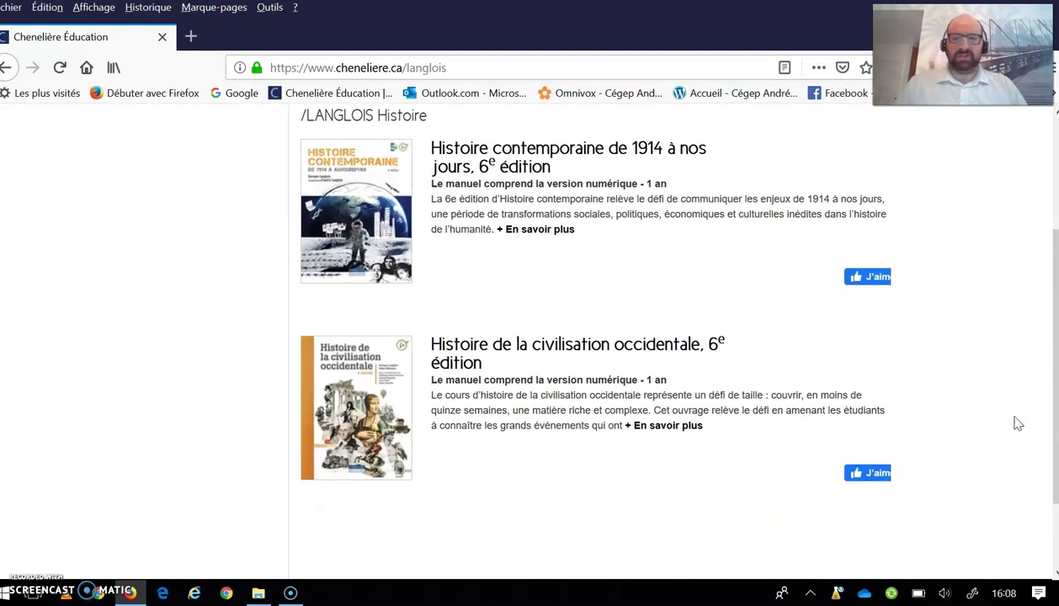
pyautogui.click(357, 402)
pyautogui.scroll(-2, 1043, 387)
pyautogui.scroll(-2, 1044, 387)
pyautogui.scroll(3, 1044, 387)
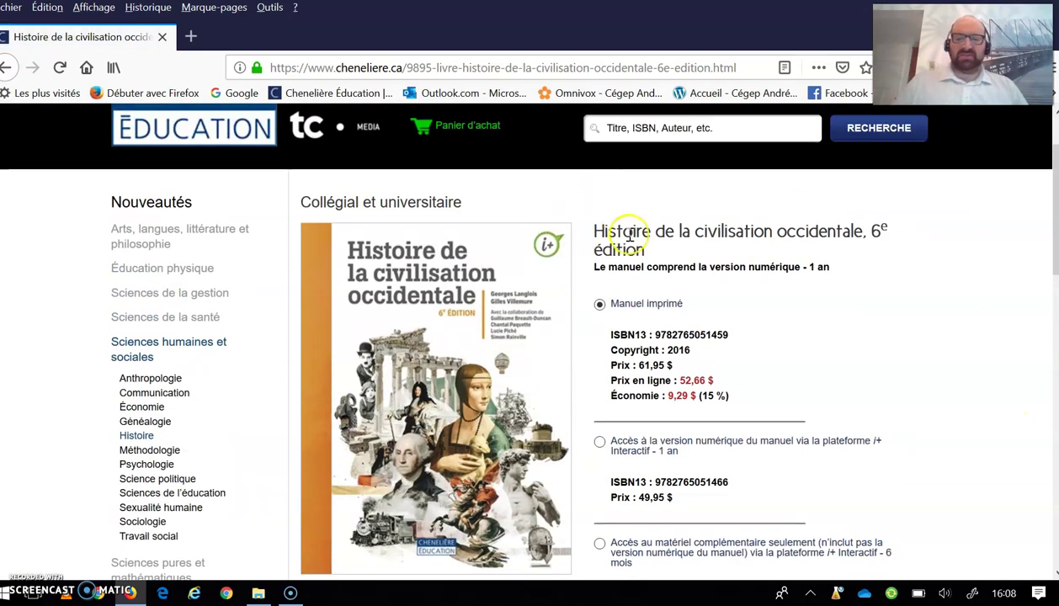
# Select the purchase option for 6-month access to the complementary material only via the i+ Interactif platform
pyautogui.scroll(-2, 604, 235)
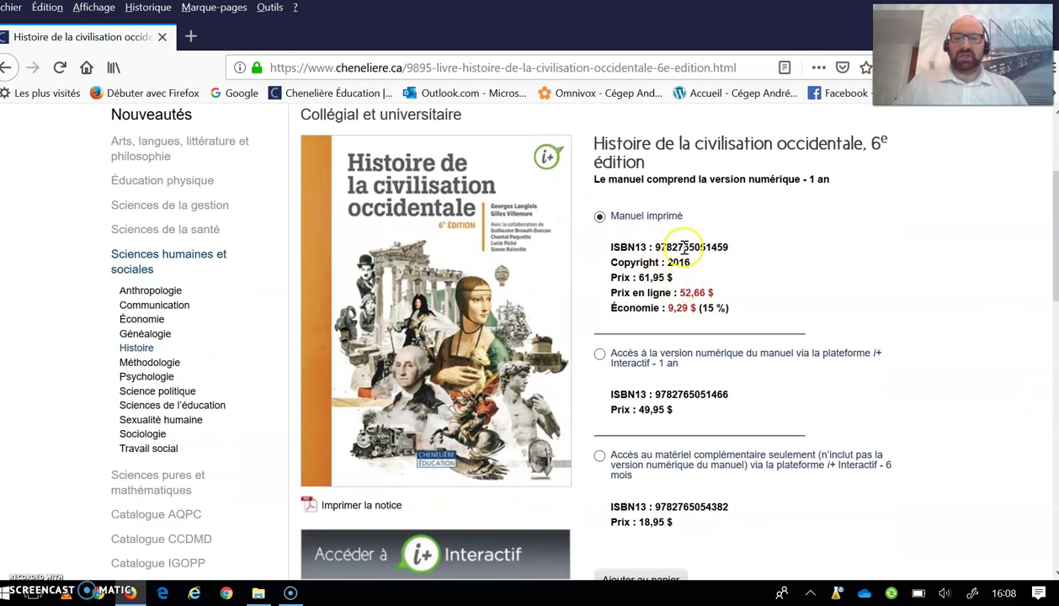
pyautogui.scroll(-2, 683, 383)
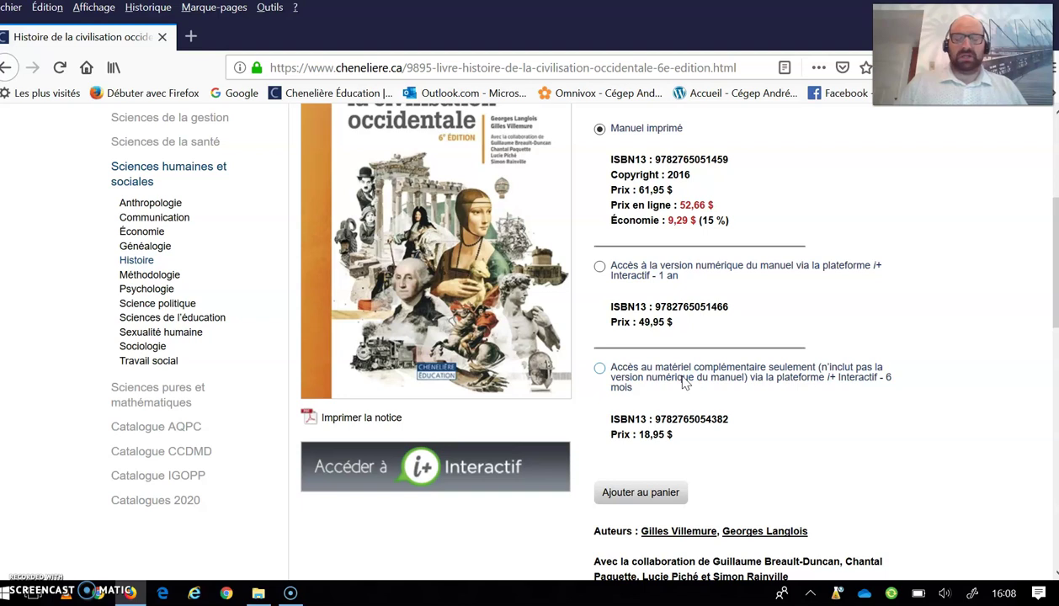
pyautogui.click(688, 381)
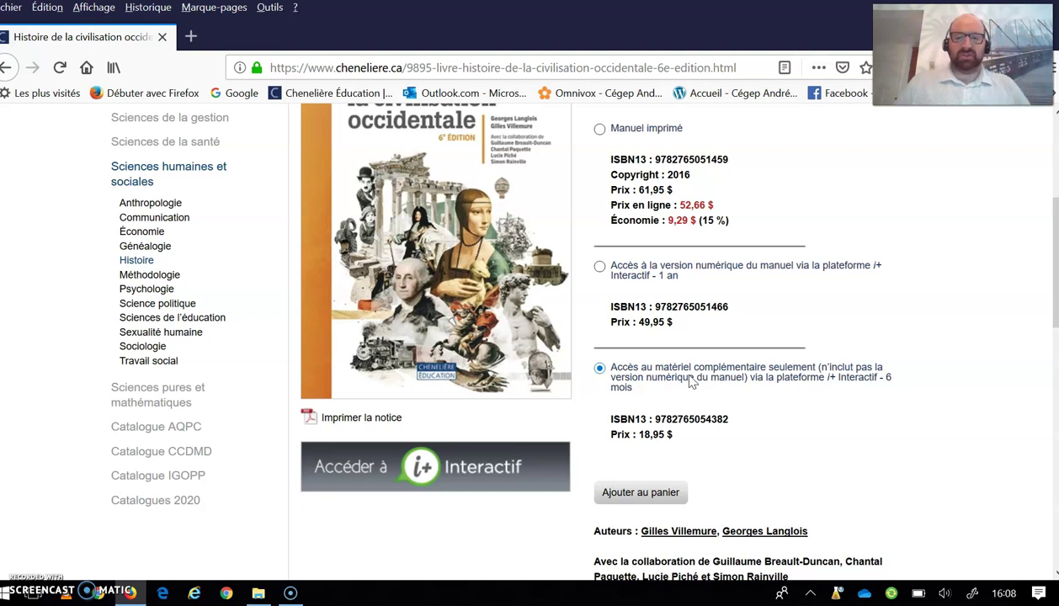
# Open the book's i+ Interactif access page and go to the activation code field of the account creation form
pyautogui.click(442, 477)
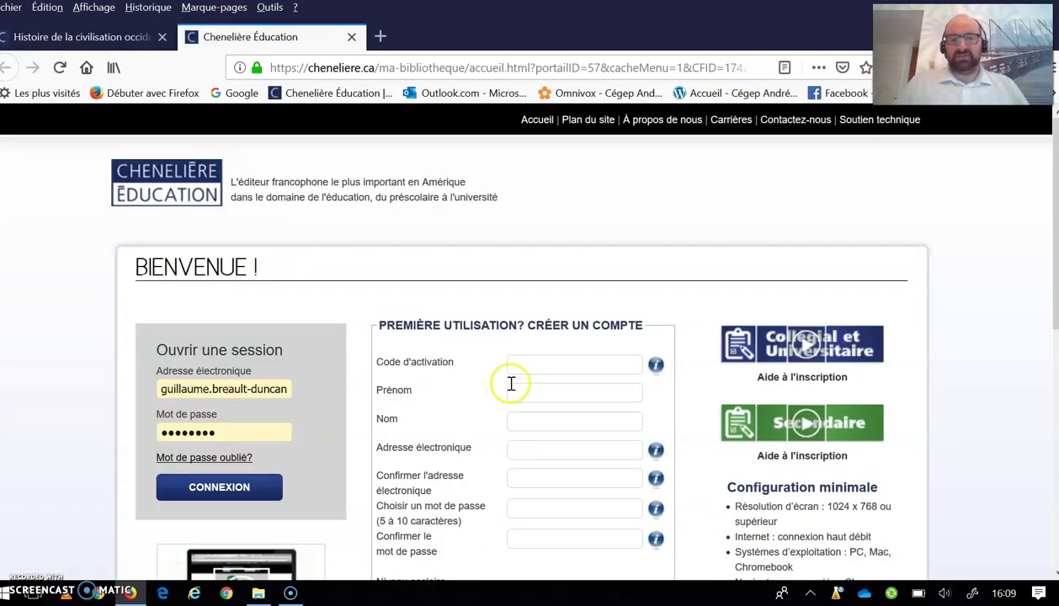
pyautogui.scroll(-2, 511, 383)
pyautogui.scroll(-1, 555, 279)
pyautogui.scroll(-1, 557, 282)
pyautogui.click(526, 184)
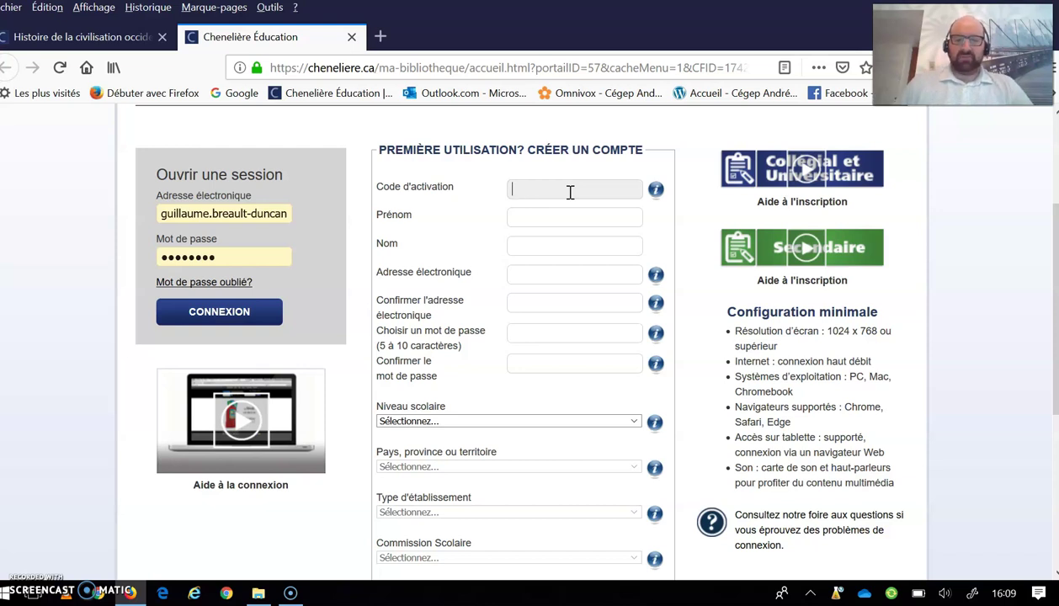
pyautogui.click(560, 242)
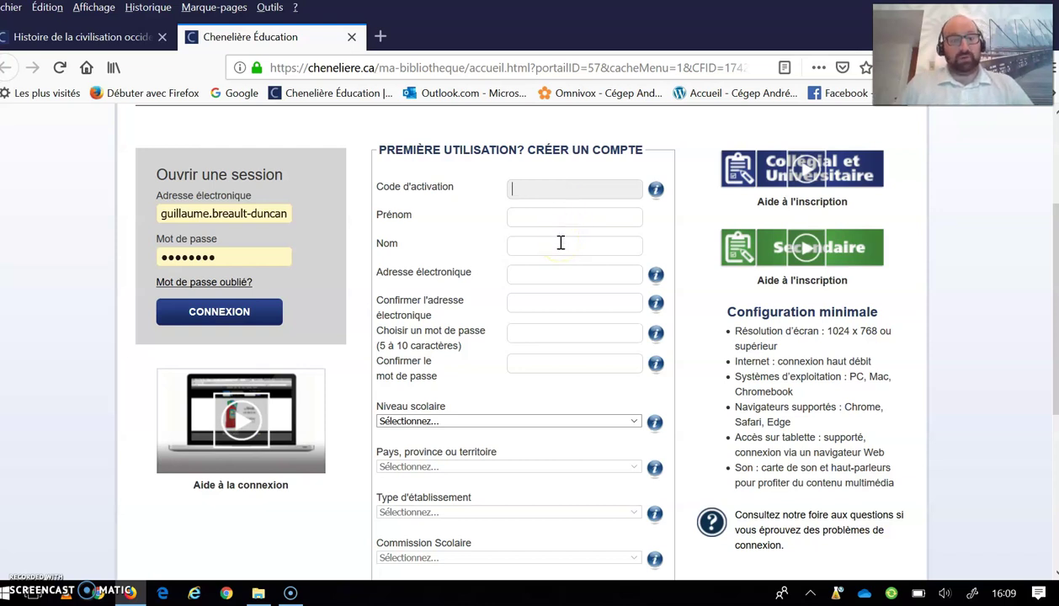
# Set the account form's school level to Collégial ou Lycée and its country, province or territory to Québec
pyautogui.scroll(-2, 561, 243)
pyautogui.click(553, 365)
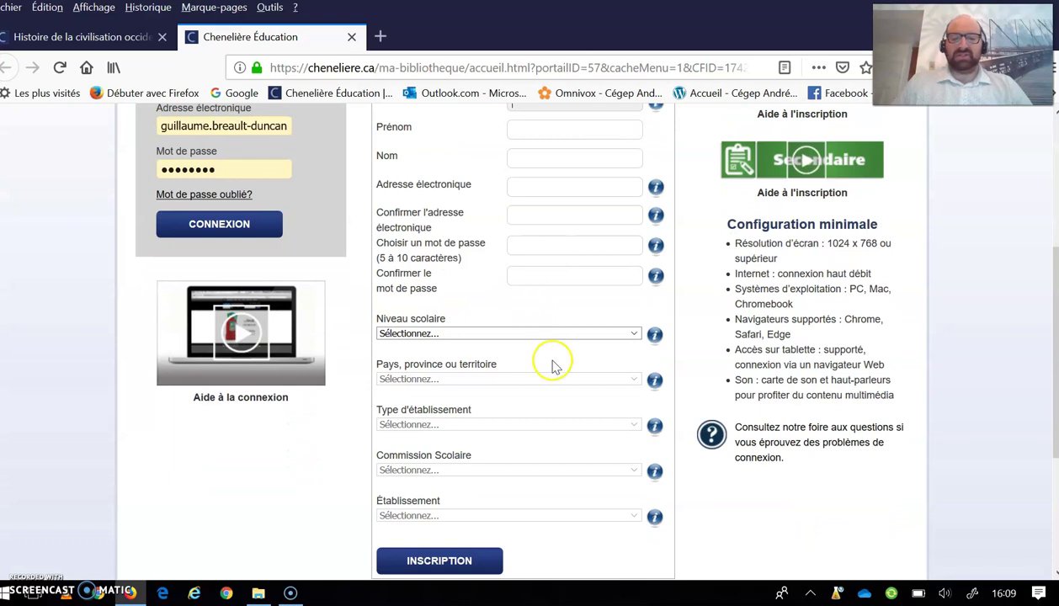
pyautogui.click(533, 334)
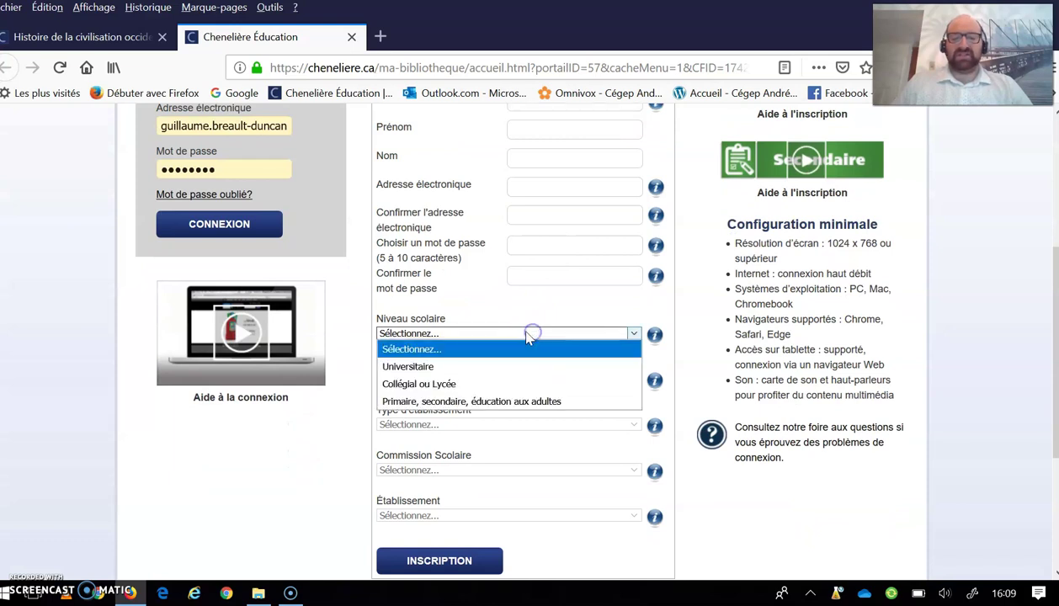
pyautogui.click(462, 390)
pyautogui.click(460, 379)
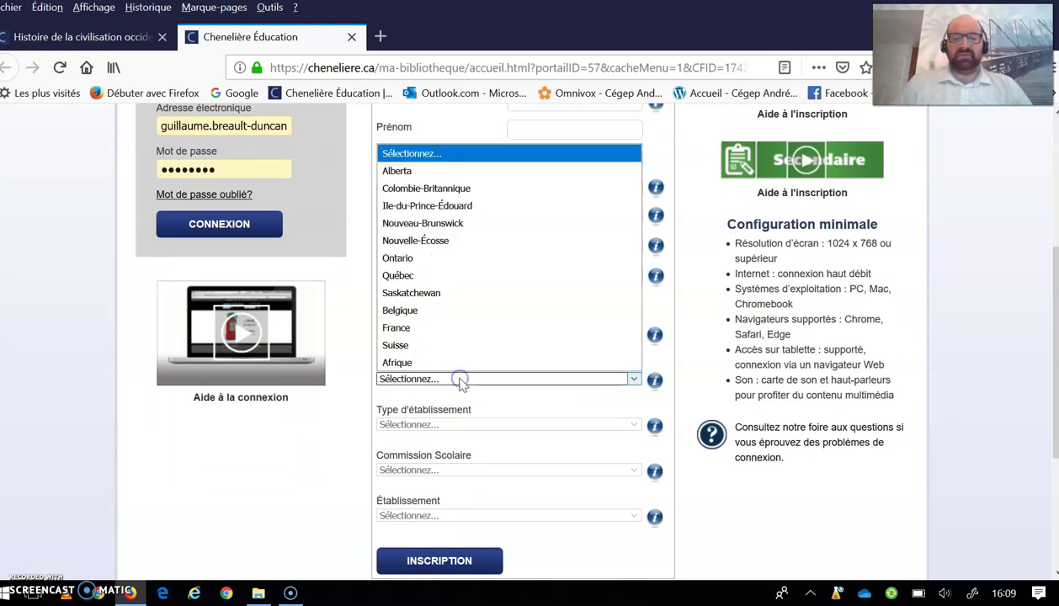
pyautogui.click(421, 275)
# Choose Cégep André-Laurendeau as the establishment and review the account creation form down to its registration button
pyautogui.scroll(-2, 581, 421)
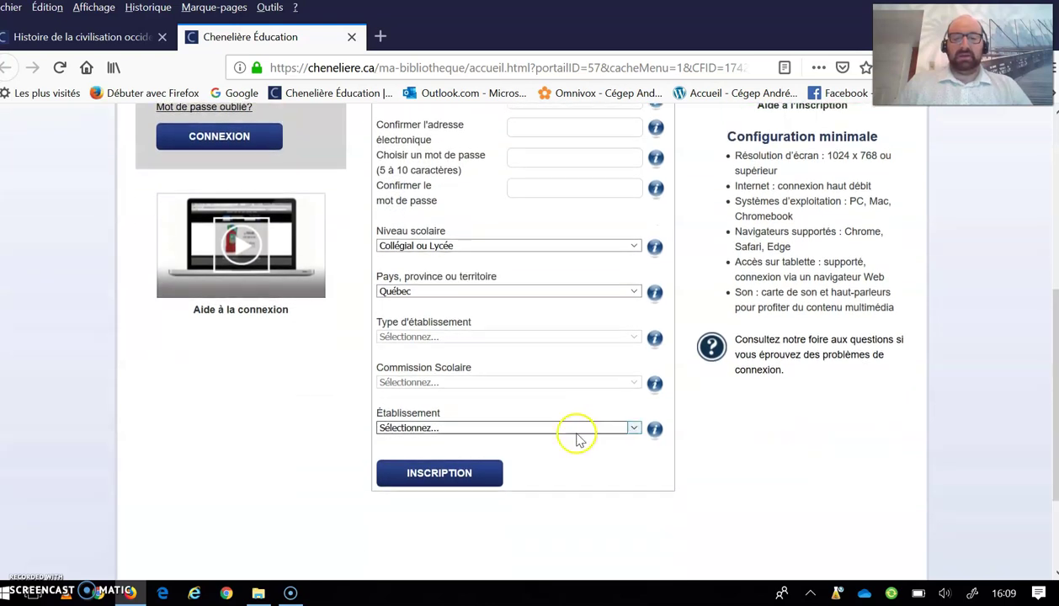
pyautogui.click(524, 428)
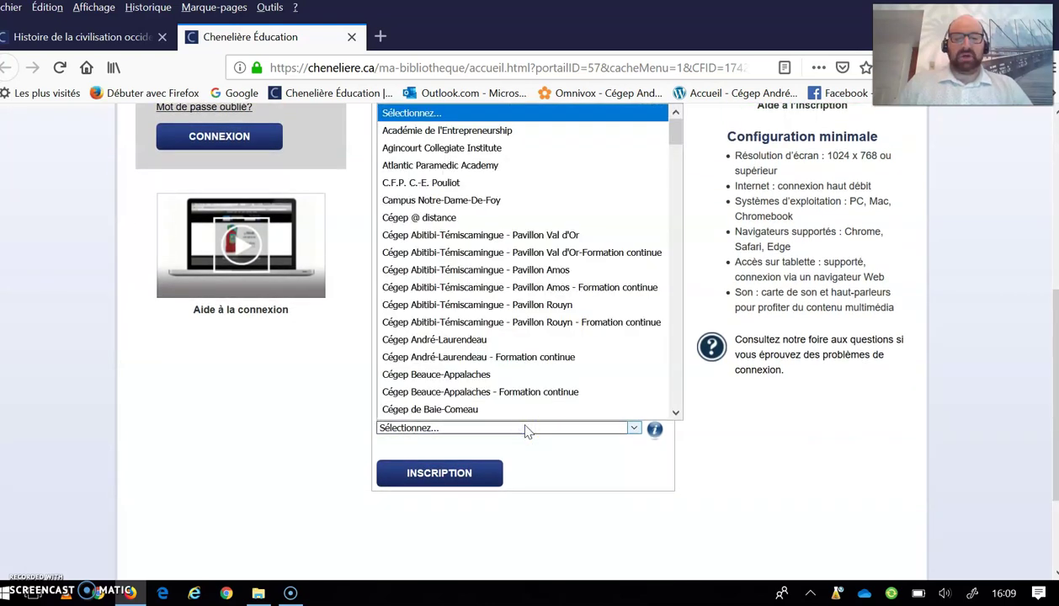
pyautogui.click(492, 339)
pyautogui.scroll(3, 619, 409)
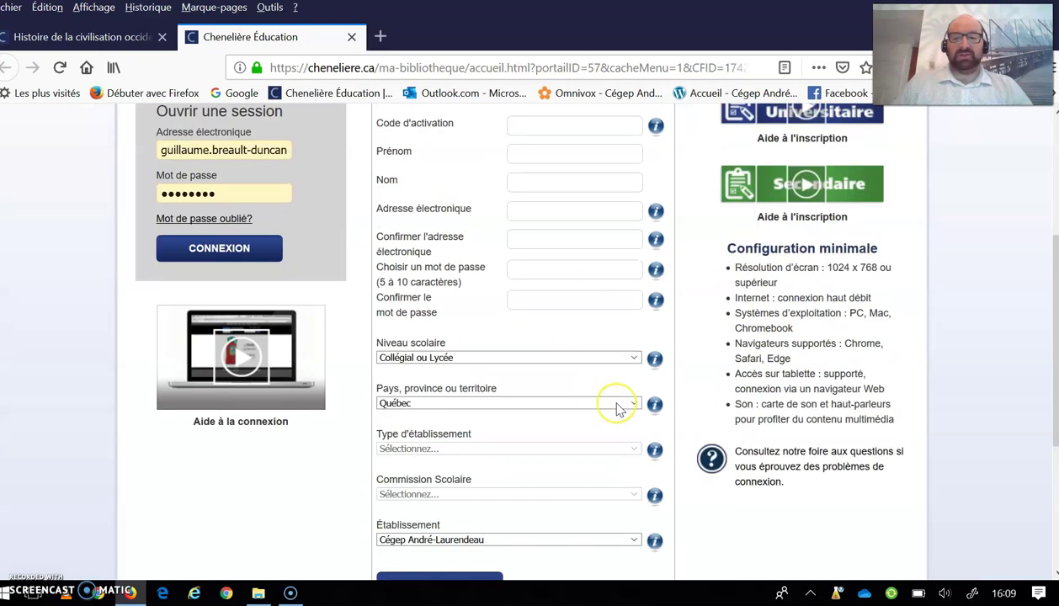
pyautogui.scroll(3, 618, 408)
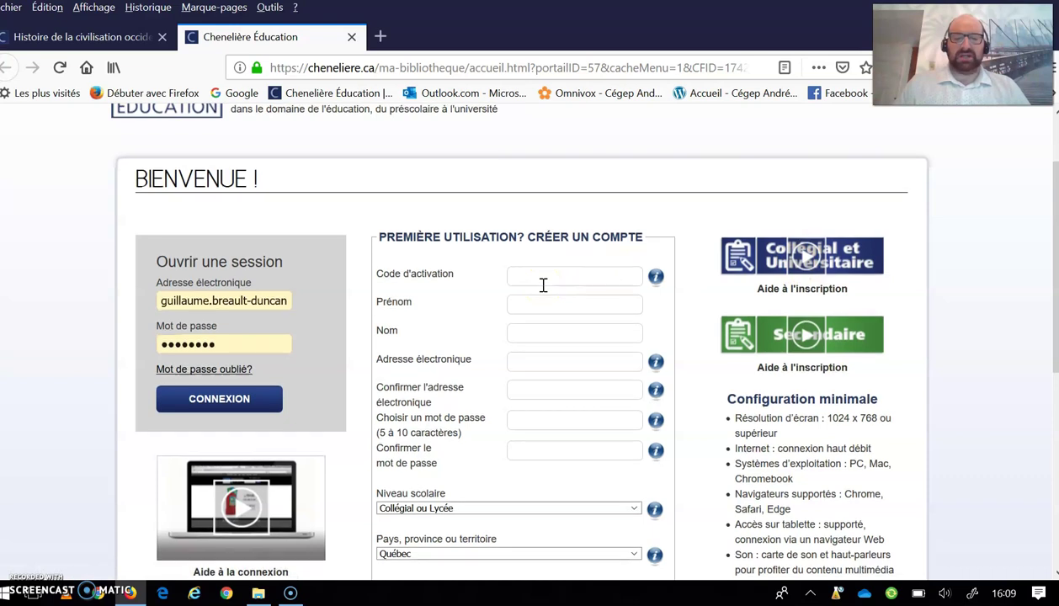
pyautogui.scroll(-4, 543, 286)
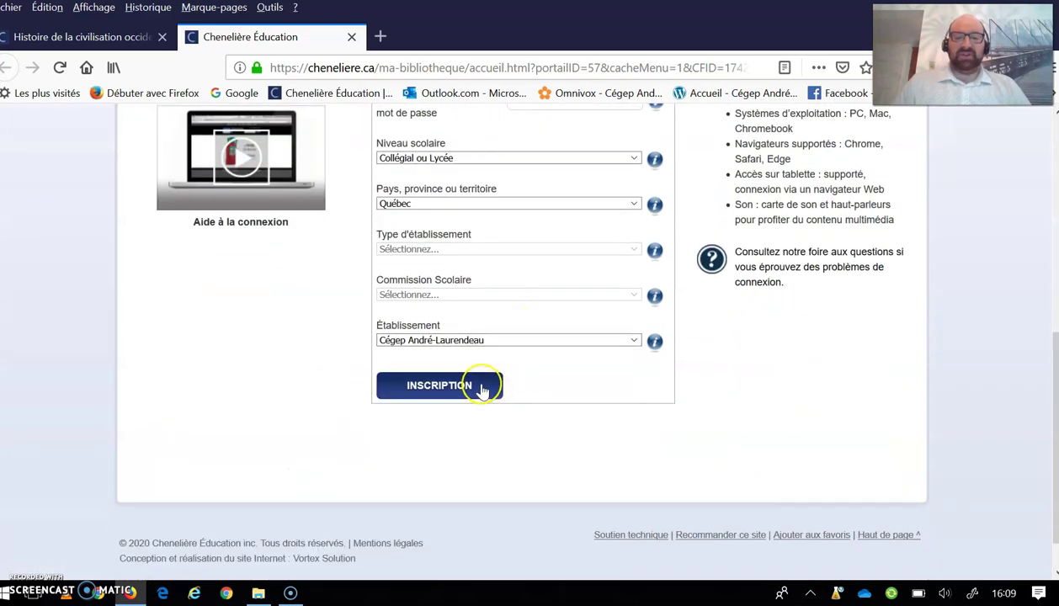
# Sign in with the saved credentials and open the page for adding a new title to the library
pyautogui.scroll(3, 480, 389)
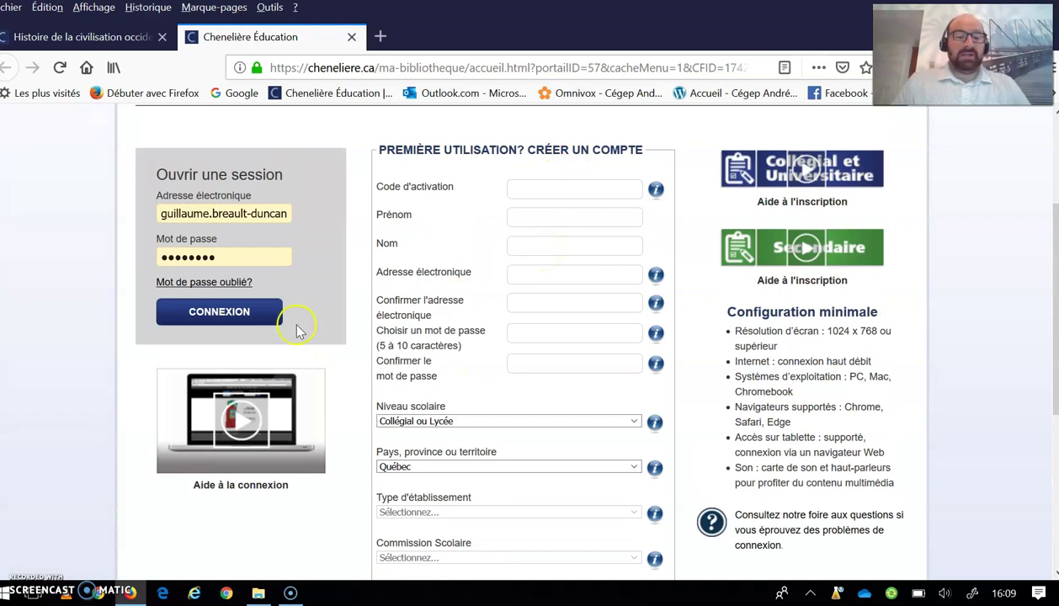
pyautogui.click(223, 315)
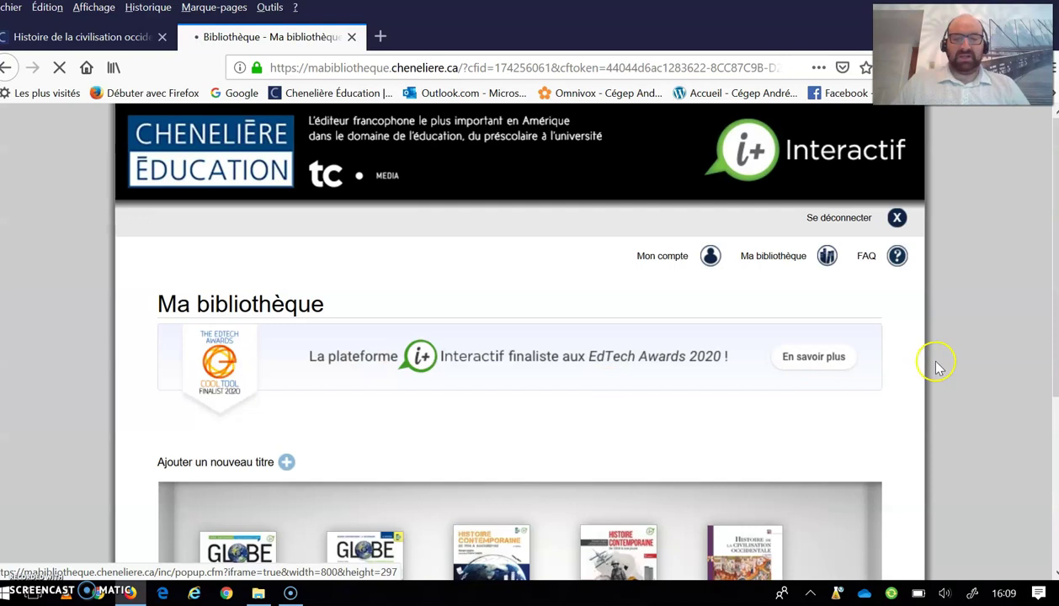
pyautogui.scroll(-3, 988, 347)
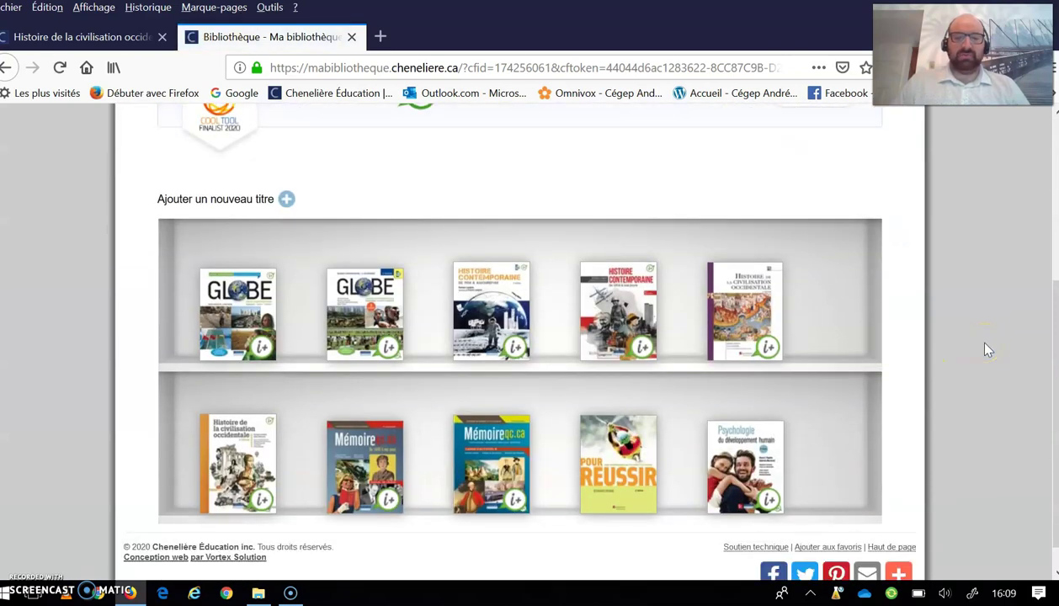
pyautogui.scroll(1, 988, 349)
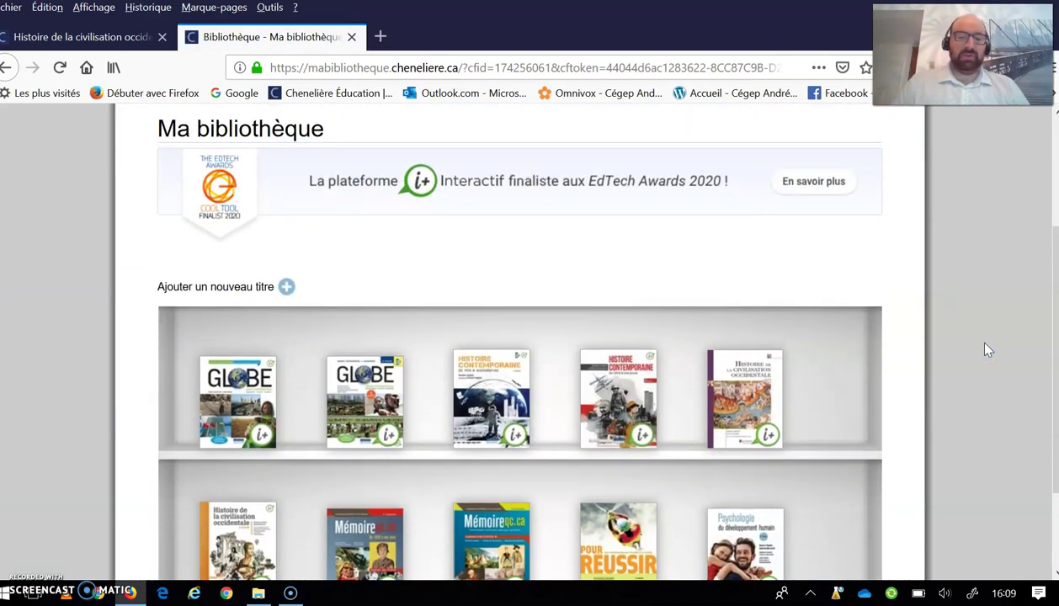
pyautogui.click(288, 287)
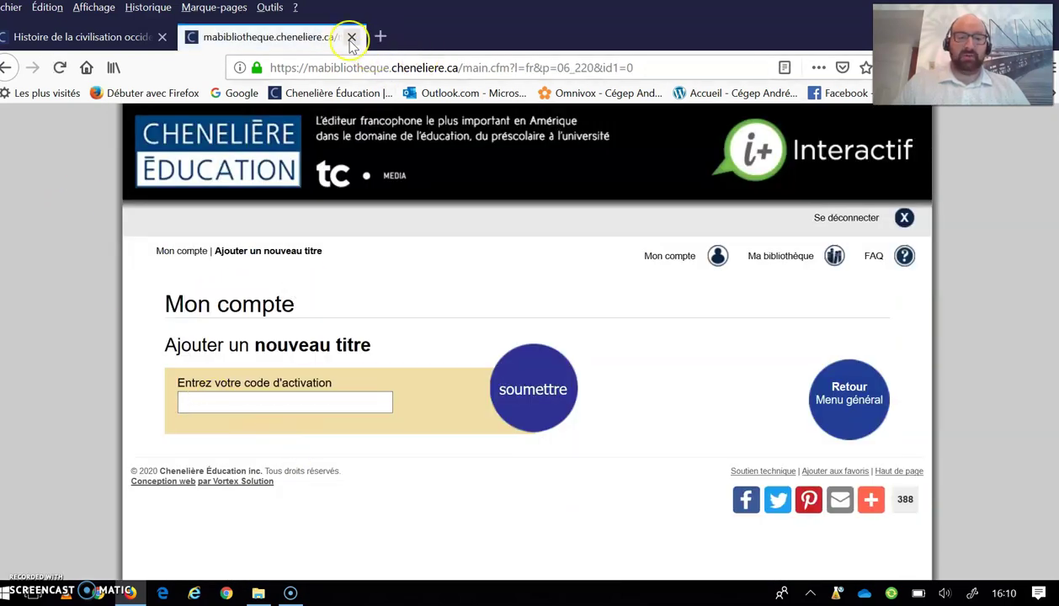
# Close the add-title page and reopen the i+ Interactif access from the book's product page
pyautogui.click(351, 38)
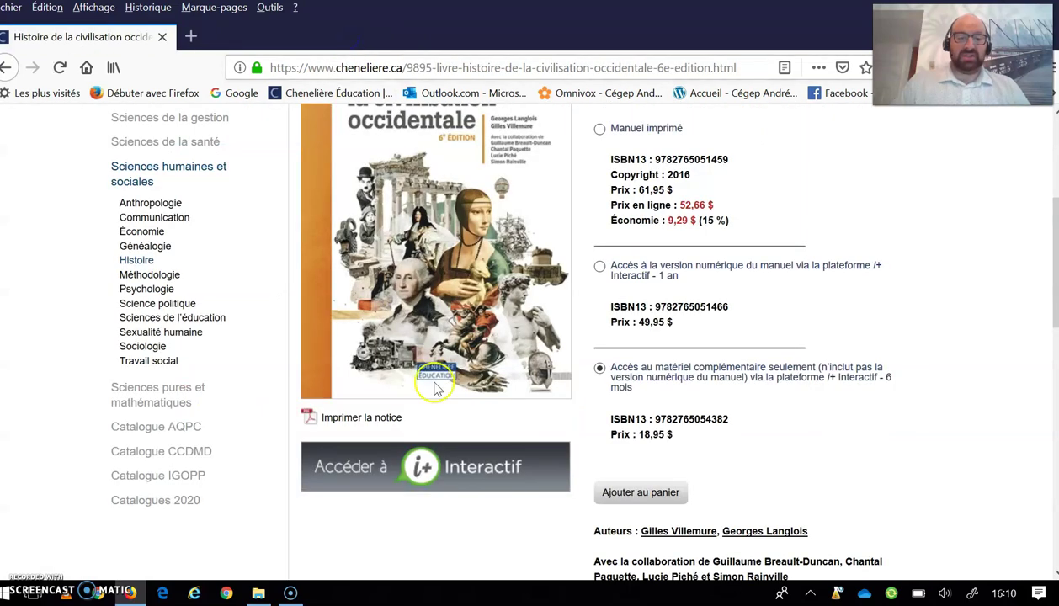
pyautogui.click(447, 482)
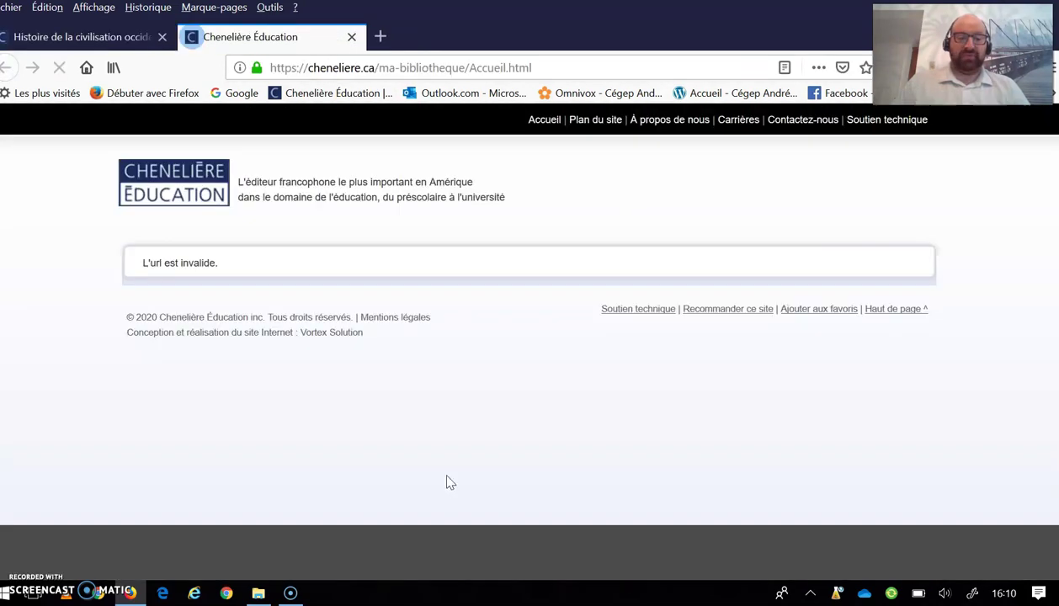
pyautogui.click(352, 37)
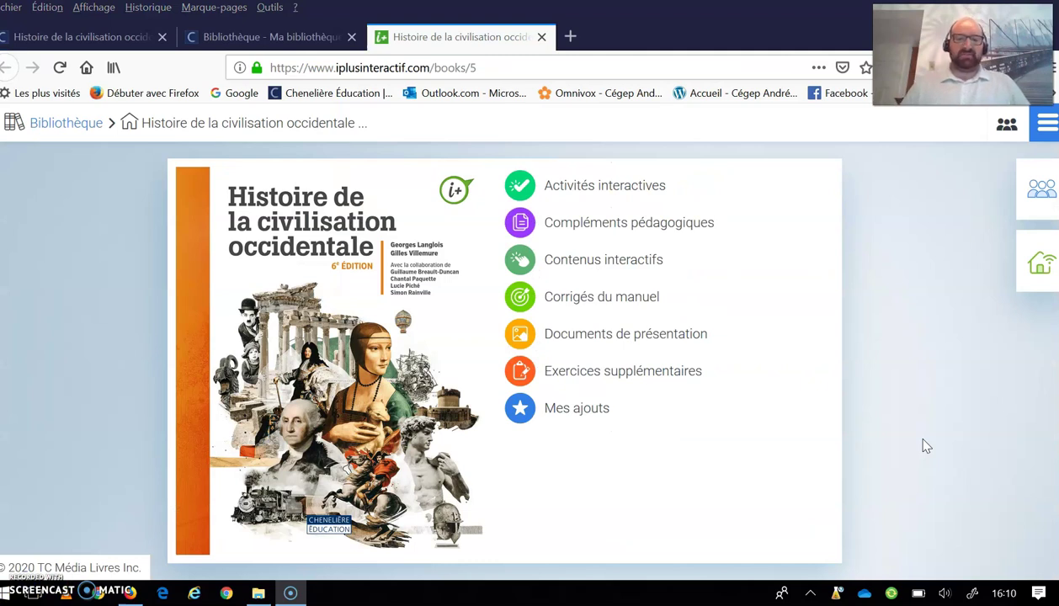
# Open the book's Activités interactives and examine the workshops listed by chapter and their assignment markers
pyautogui.moveTo(354, 354)
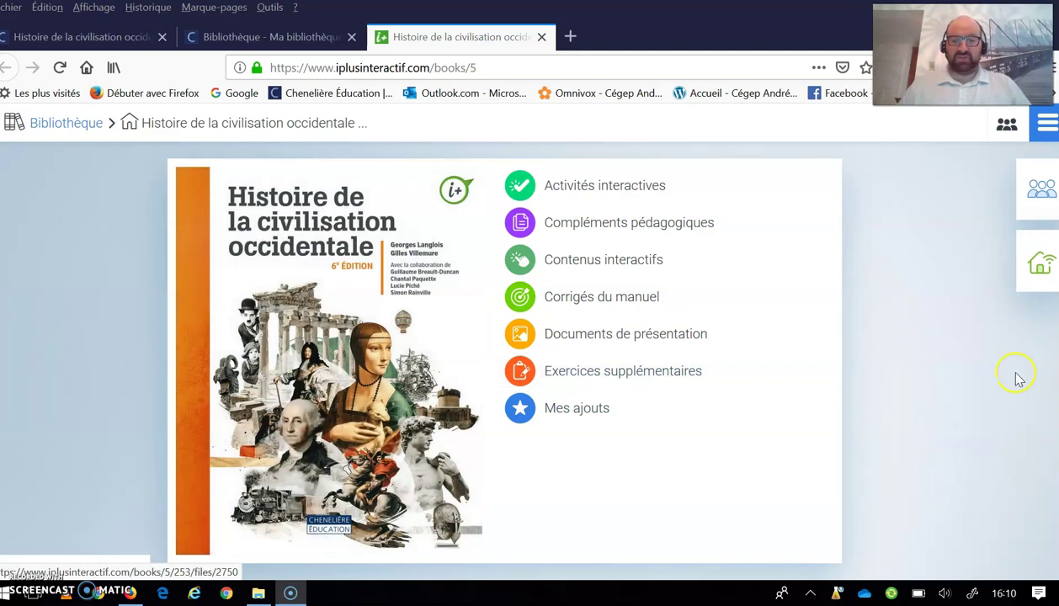
pyautogui.click(640, 195)
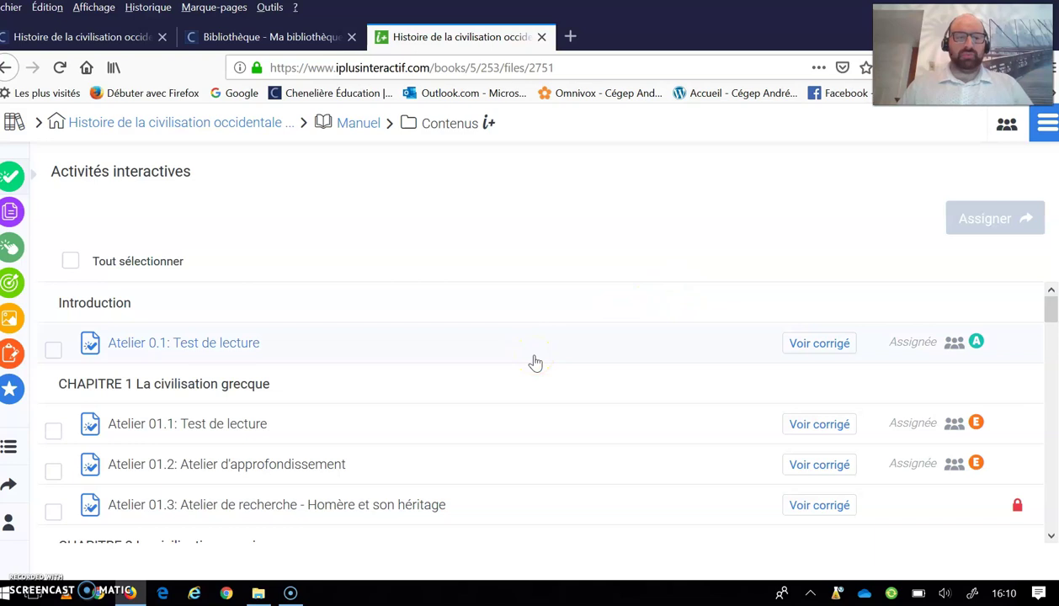
pyautogui.scroll(-10, 666, 290)
pyautogui.scroll(-6, 668, 291)
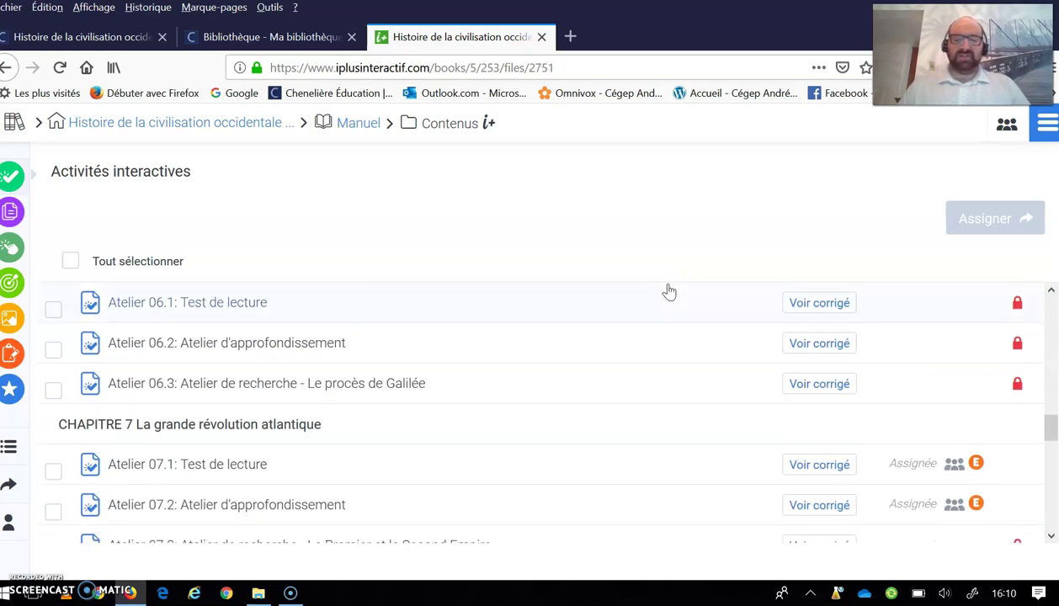
pyautogui.scroll(-3, 669, 292)
pyautogui.scroll(7, 668, 292)
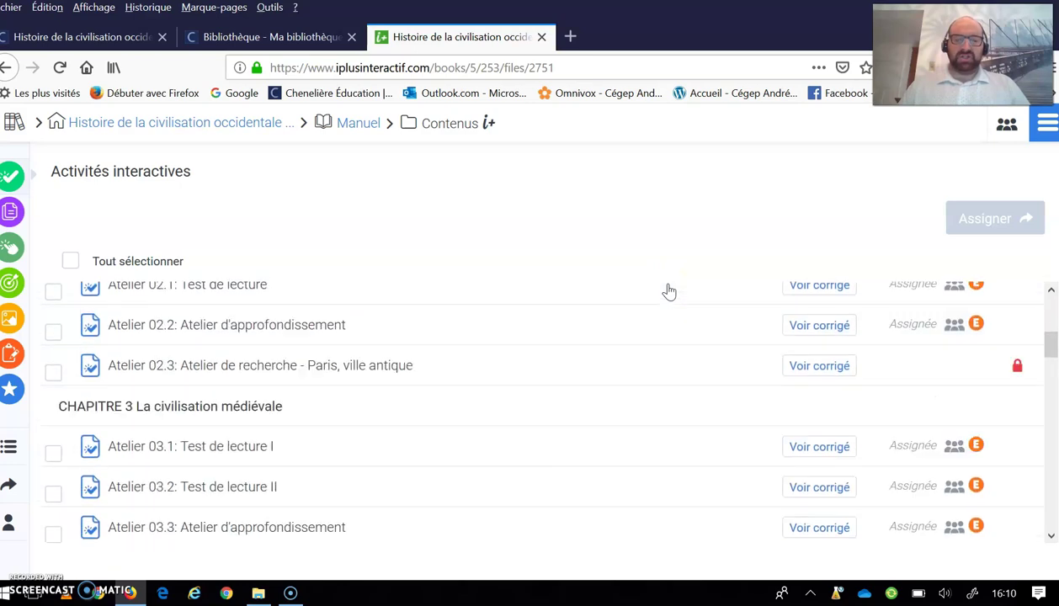
pyautogui.scroll(10, 668, 291)
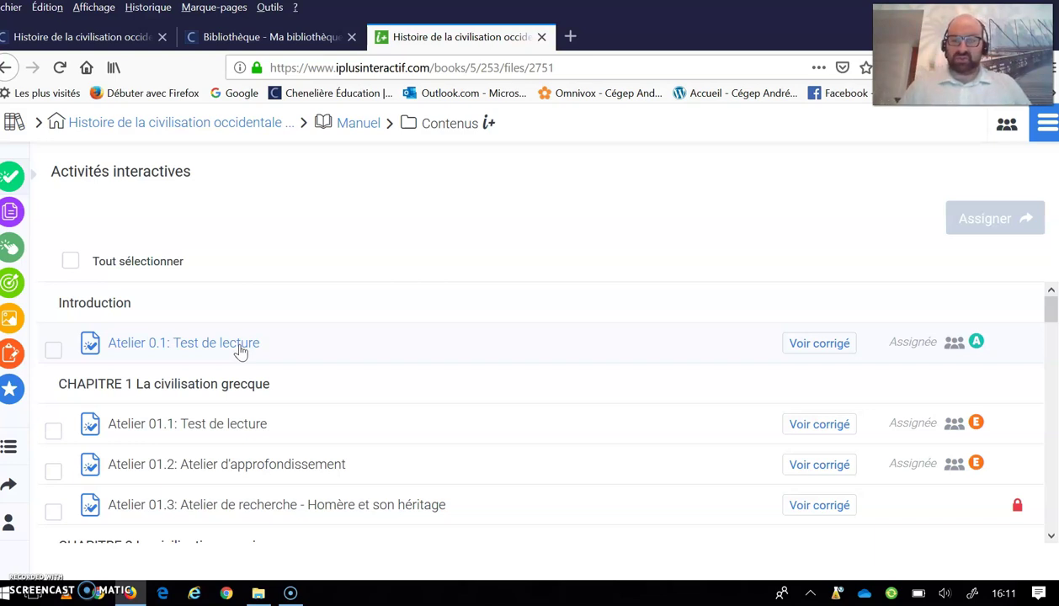
pyautogui.moveTo(975, 345)
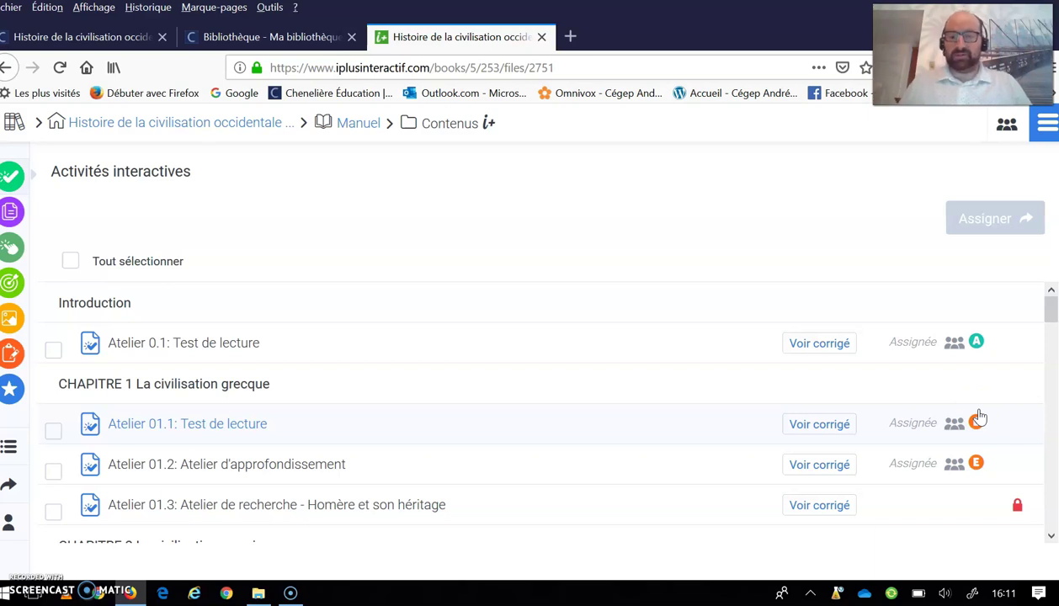
# Open Atelier 0.1: Test de lecture to view its introduction page, and close it to return to the activity list
pyautogui.click(182, 344)
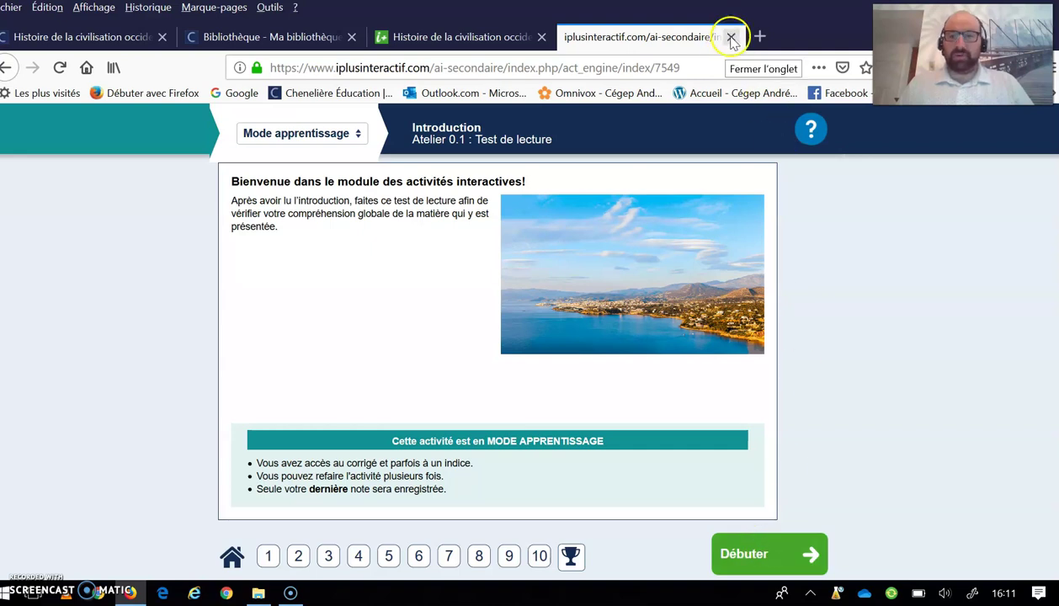
pyautogui.click(730, 38)
# Find Atelier 11.1: Test de lecture in the activity list, open it and start its questions
pyautogui.scroll(-5, 577, 334)
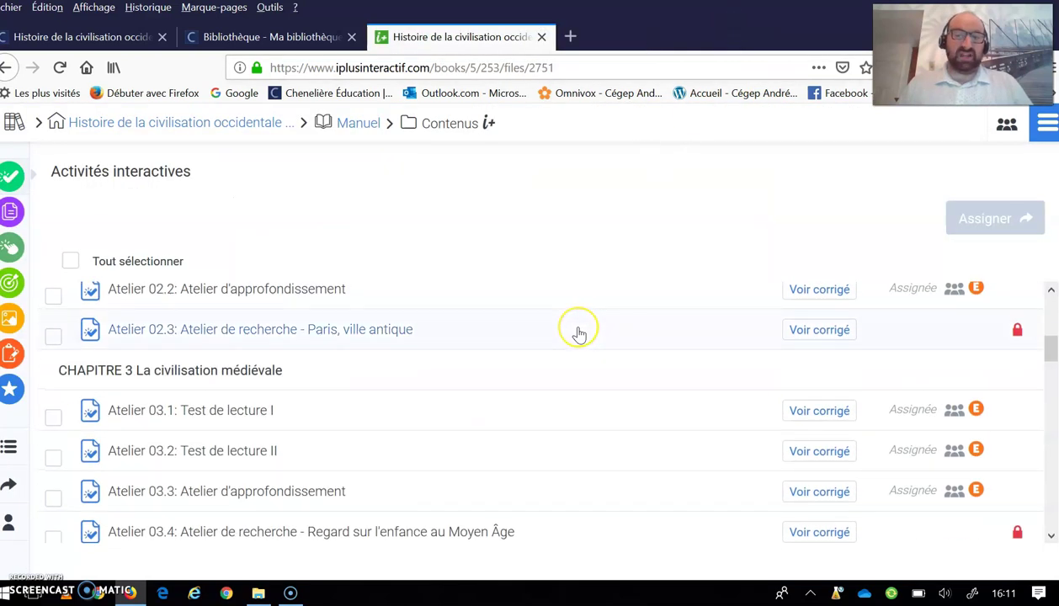
pyautogui.scroll(-15, 579, 335)
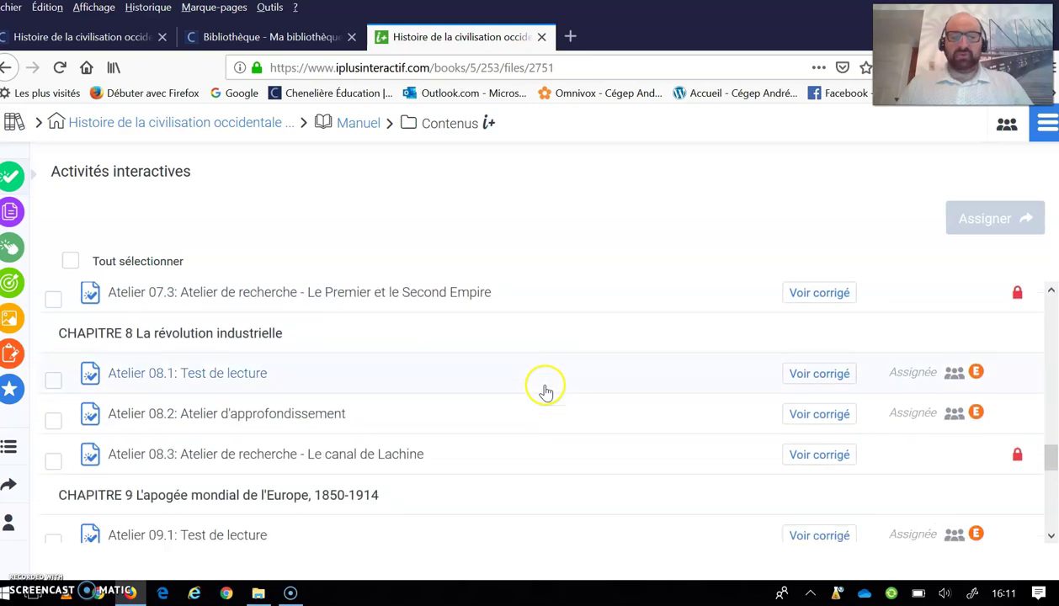
pyautogui.scroll(-3, 546, 390)
pyautogui.click(170, 439)
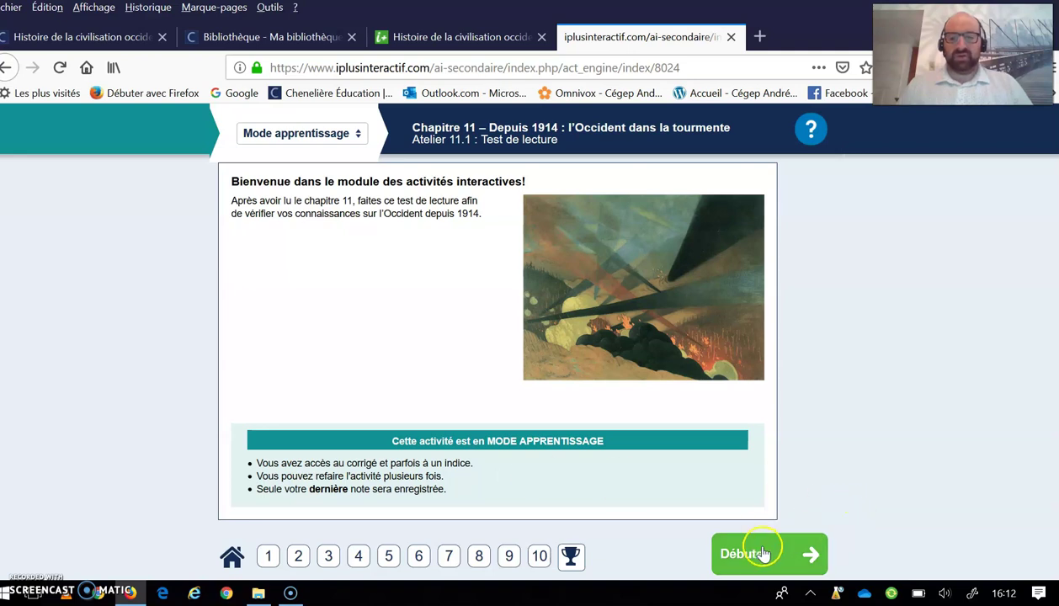
pyautogui.click(762, 551)
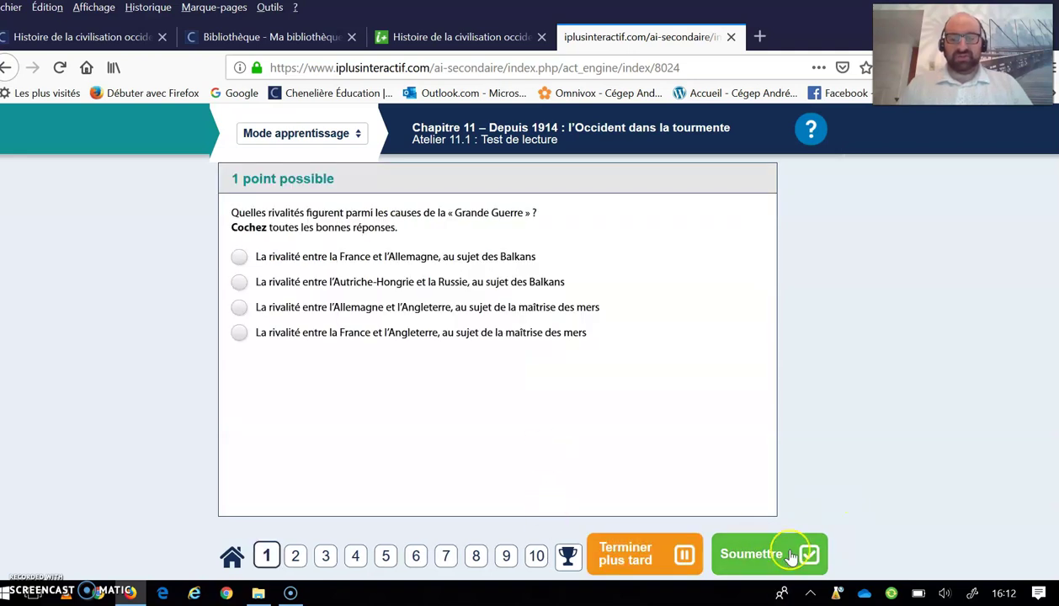
# Select all four rivalries as causes of the Grande Guerre in question 1 and submit the answer
pyautogui.click(240, 258)
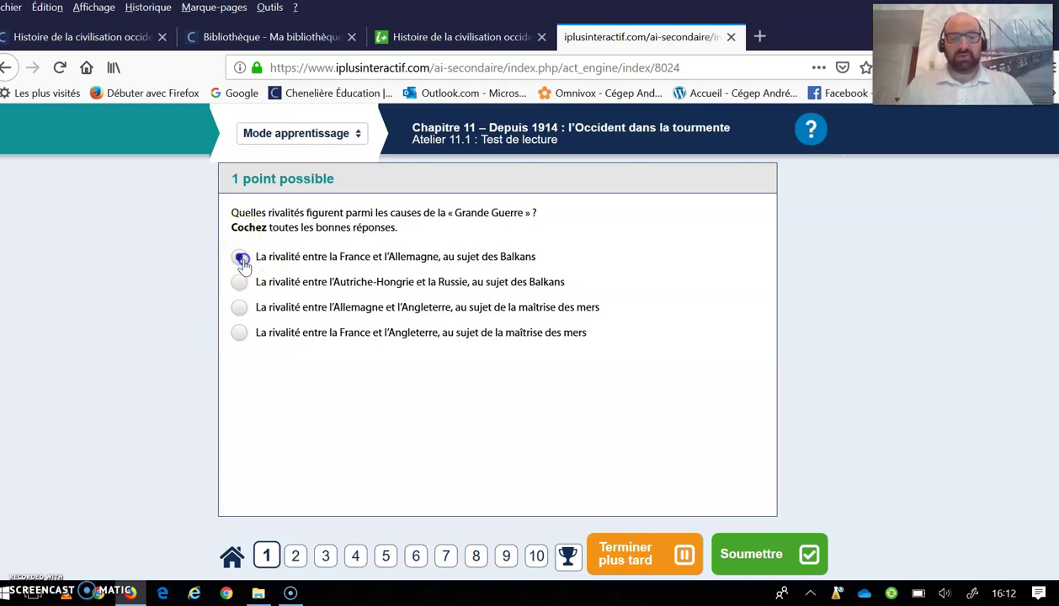
pyautogui.click(241, 283)
pyautogui.click(241, 309)
pyautogui.click(242, 333)
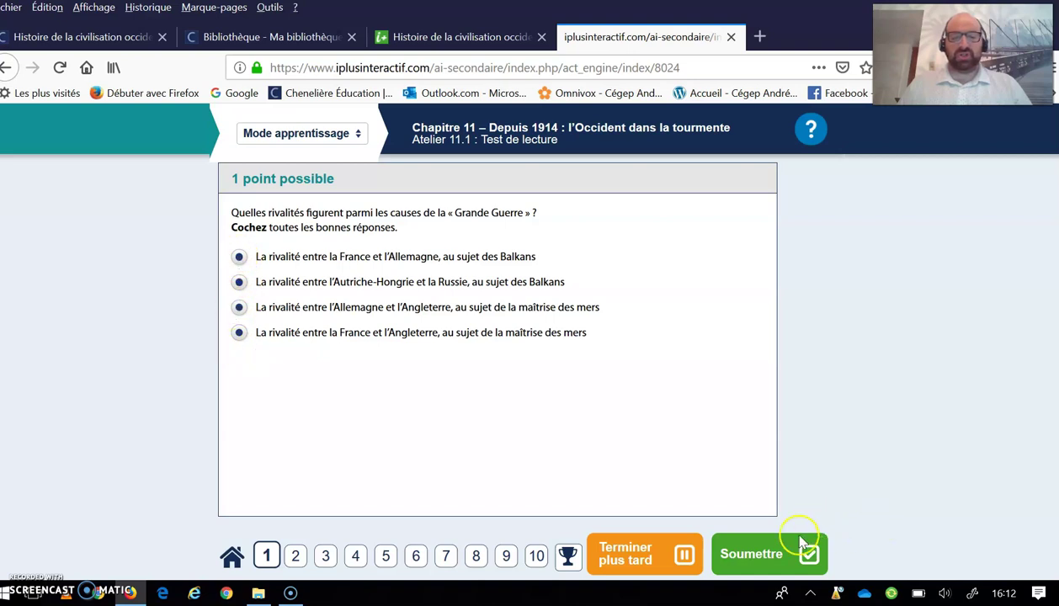
pyautogui.click(780, 558)
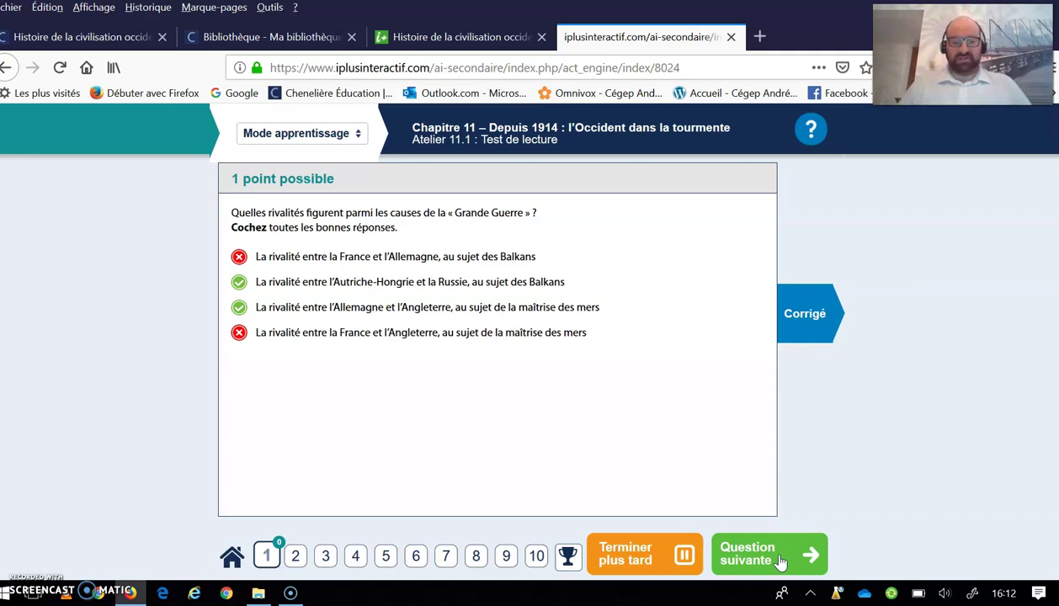
# Read through the Corrigé explanations and page references for question 1, and close the answer key
pyautogui.click(820, 327)
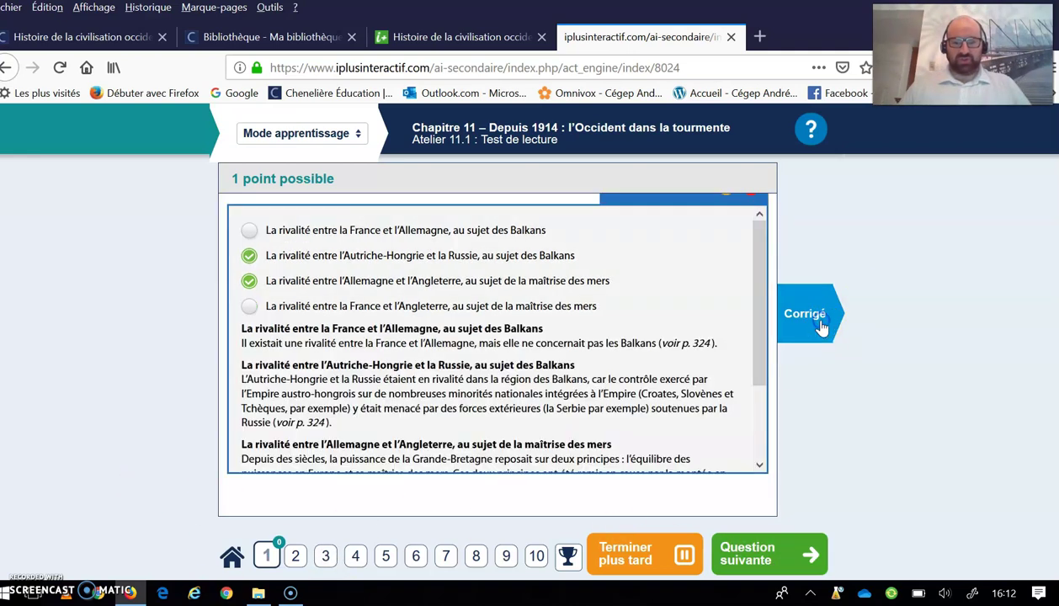
pyautogui.scroll(-2, 267, 335)
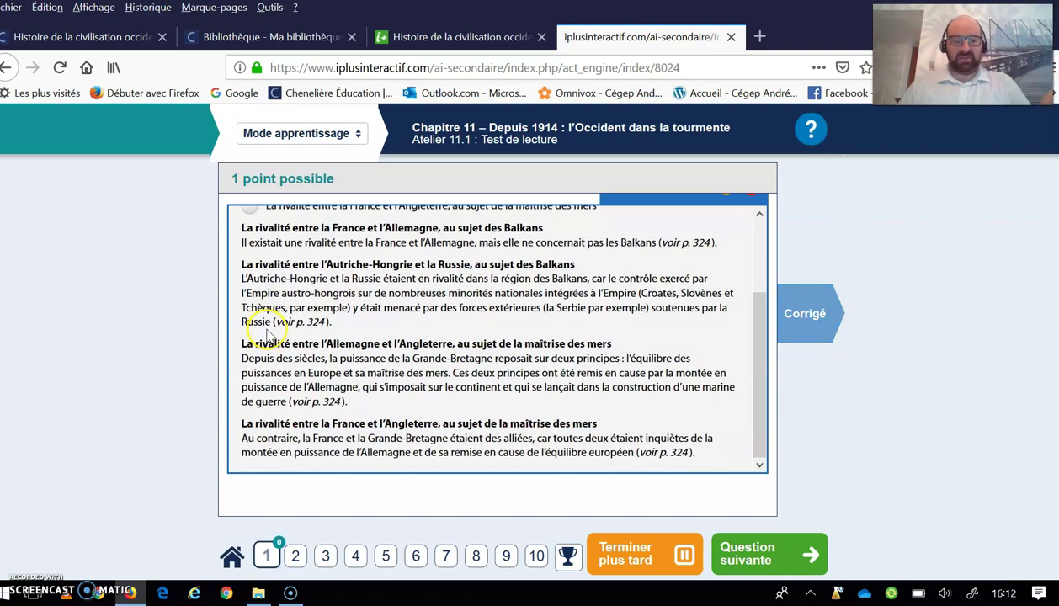
pyautogui.scroll(3, 267, 335)
pyautogui.click(804, 328)
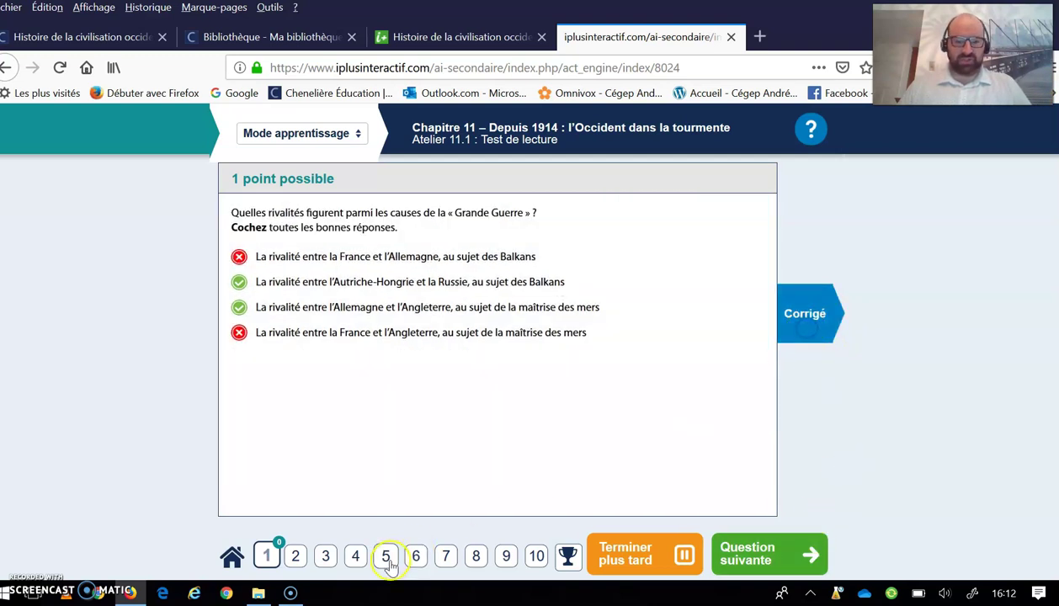
# Submit 'Les Européens cessent leurs investissements à la bourse de Wall Street' for question 2 and 'Faux' for question 3
pyautogui.click(294, 555)
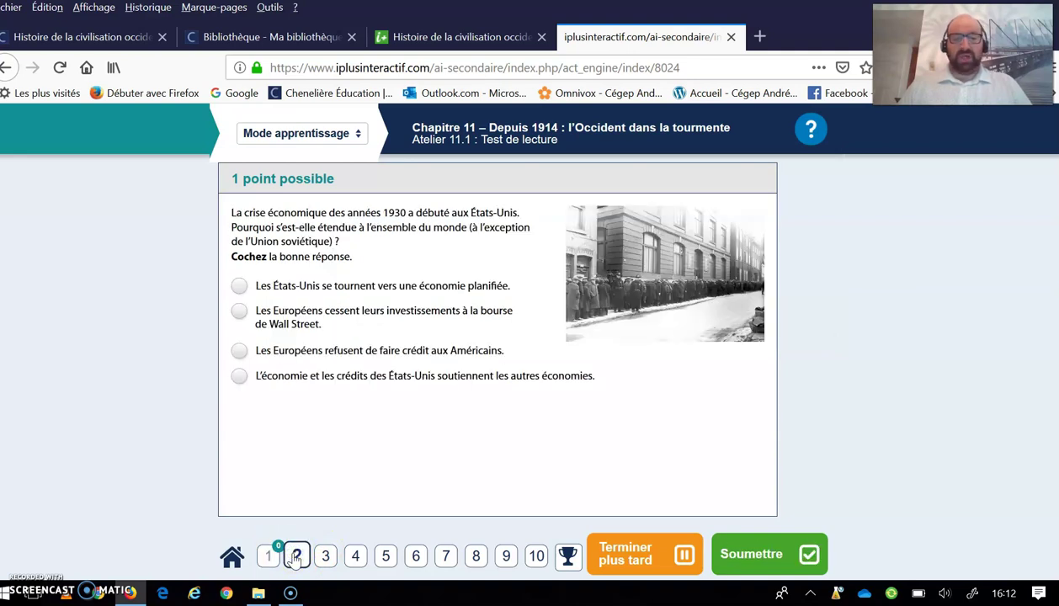
pyautogui.click(243, 317)
pyautogui.click(772, 559)
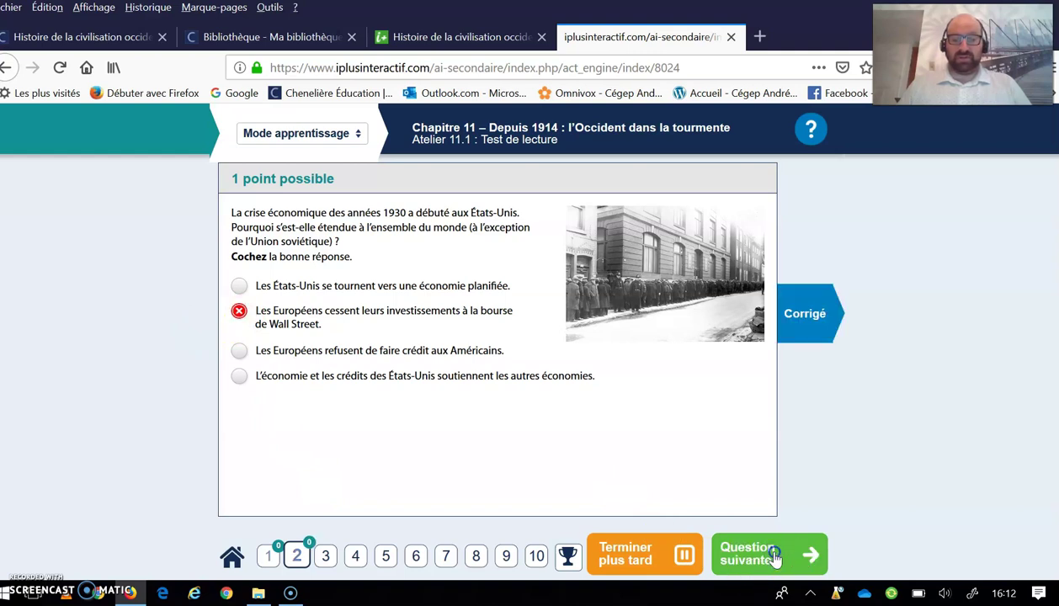
pyautogui.click(773, 559)
pyautogui.click(309, 271)
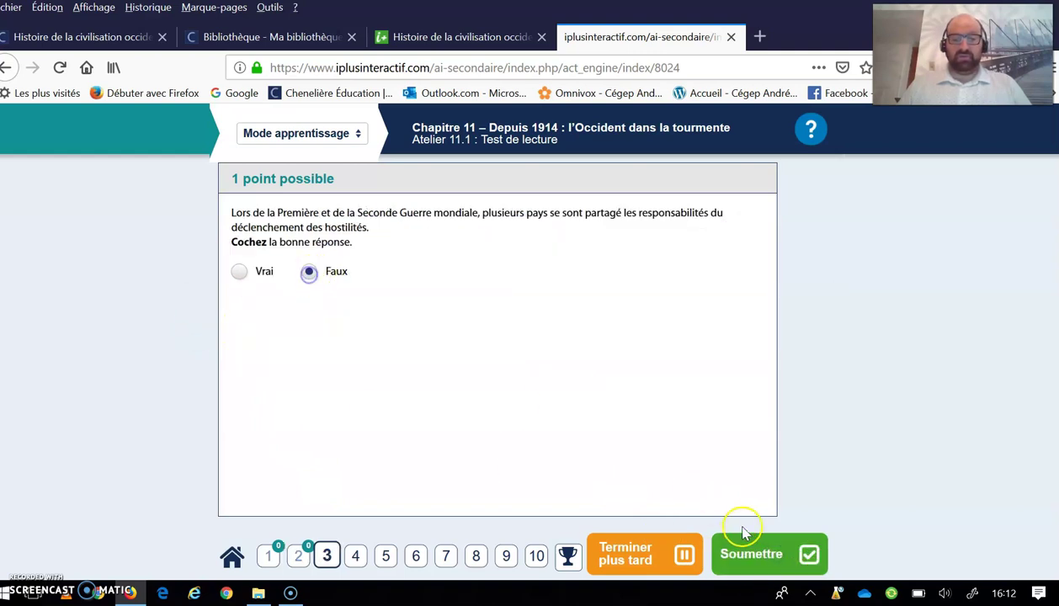
pyautogui.click(748, 554)
pyautogui.click(747, 555)
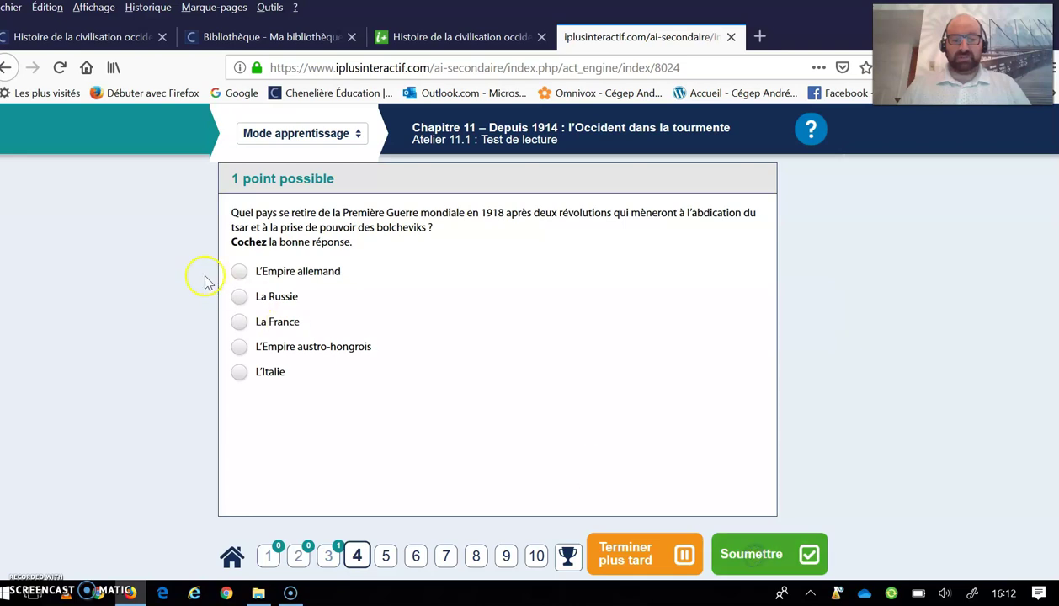
# Submit 'La Russie' as the answer to question 4 and continue to question 5
pyautogui.click(239, 296)
pyautogui.click(744, 559)
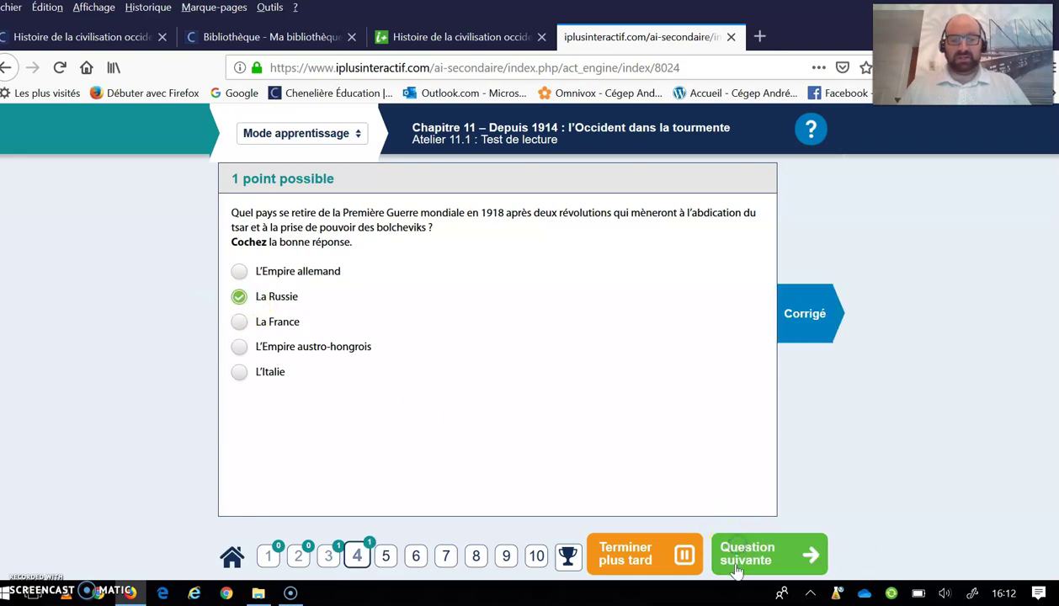
pyautogui.click(736, 564)
pyautogui.click(360, 555)
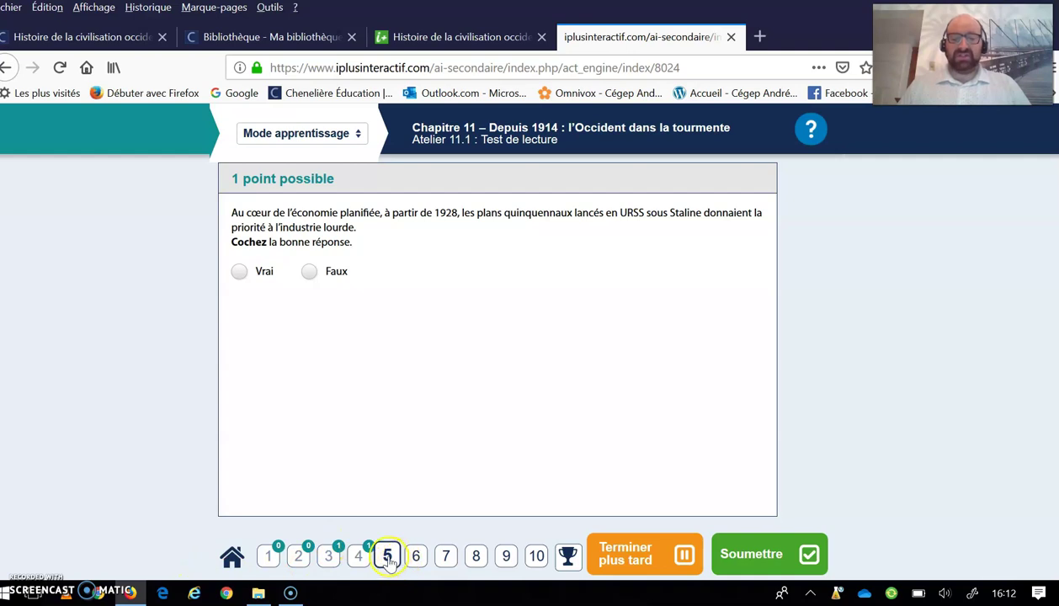
# Skip to question 9 and submit 'La charte de l'Atlantique' and 'La victoire des colonisés à Dien Bien Phu'
pyautogui.click(506, 556)
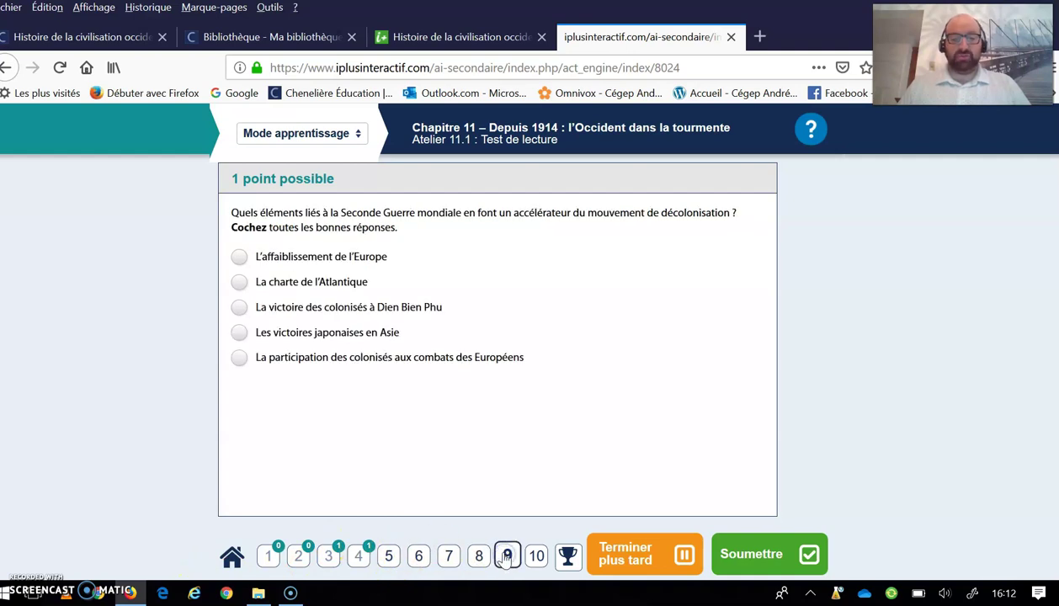
pyautogui.click(239, 282)
pyautogui.click(239, 307)
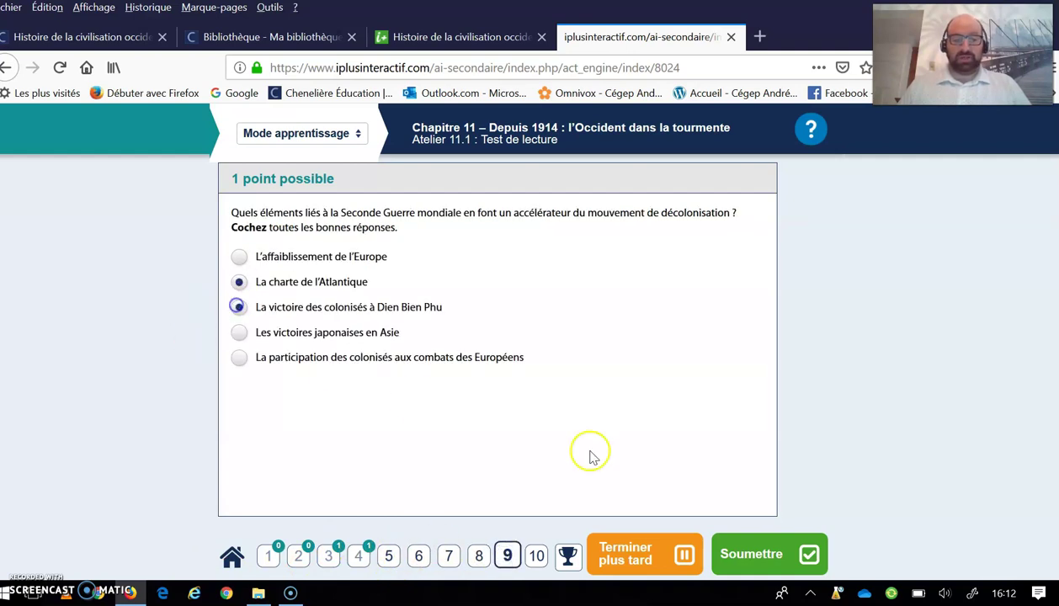
pyautogui.click(760, 560)
pyautogui.click(760, 560)
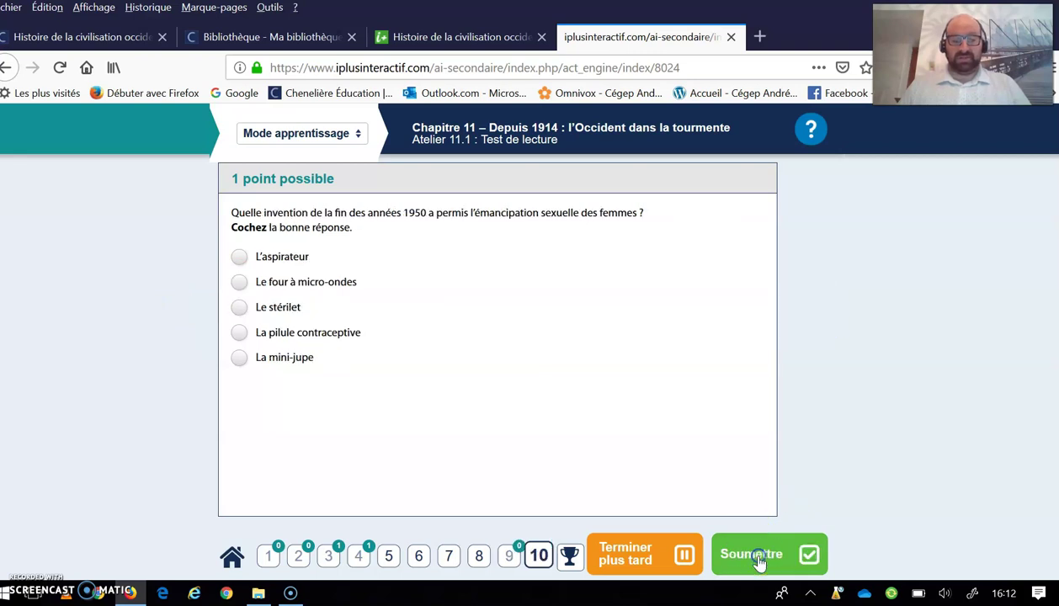
# Return to question 5 and submit 'Vrai', and submit 'Faux' for question 6 on the guerre froide
pyautogui.click(388, 555)
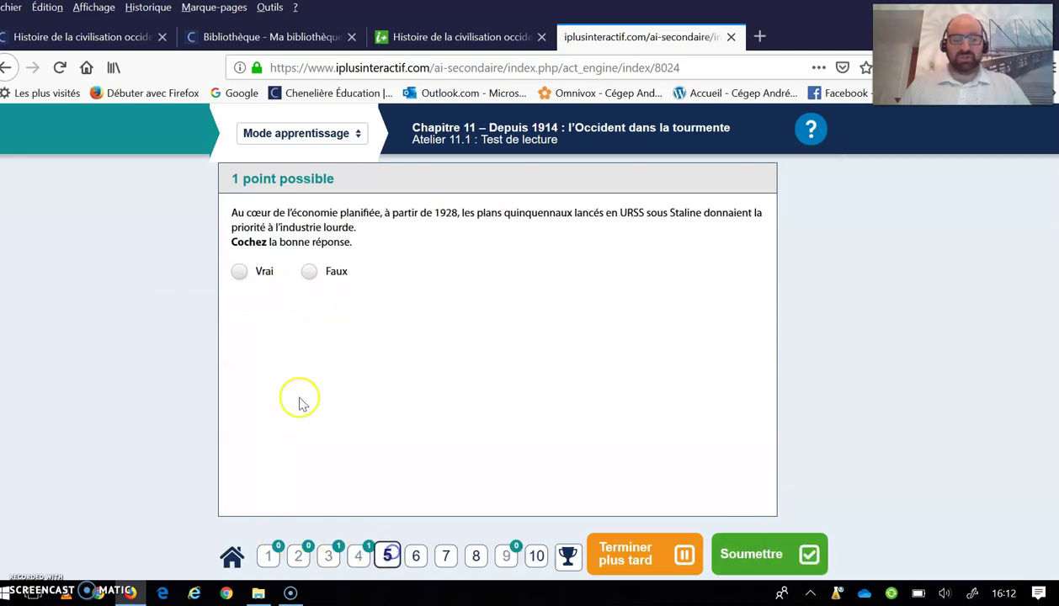
pyautogui.click(239, 270)
pyautogui.click(757, 559)
pyautogui.click(759, 560)
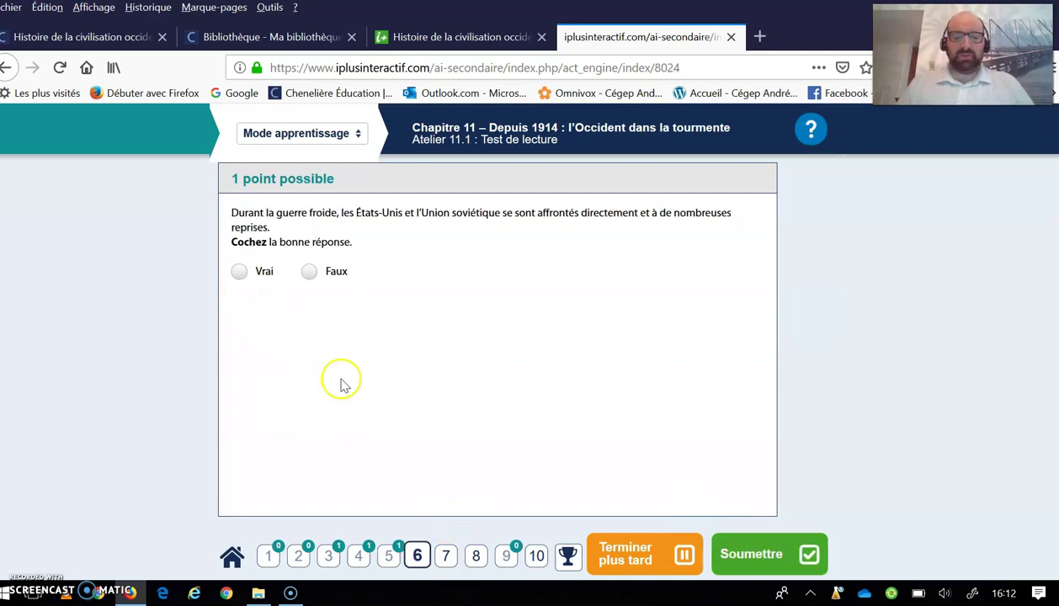
pyautogui.click(309, 271)
pyautogui.click(746, 568)
pyautogui.click(752, 565)
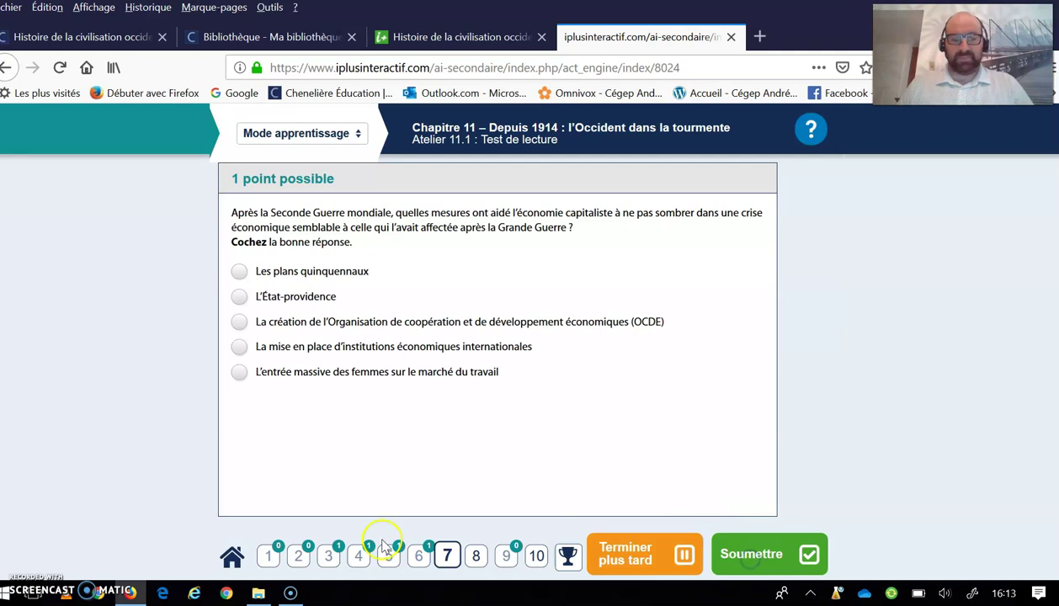
# Submit 'L'État-providence' for question 7 and 'Vrai' for question 8
pyautogui.click(240, 300)
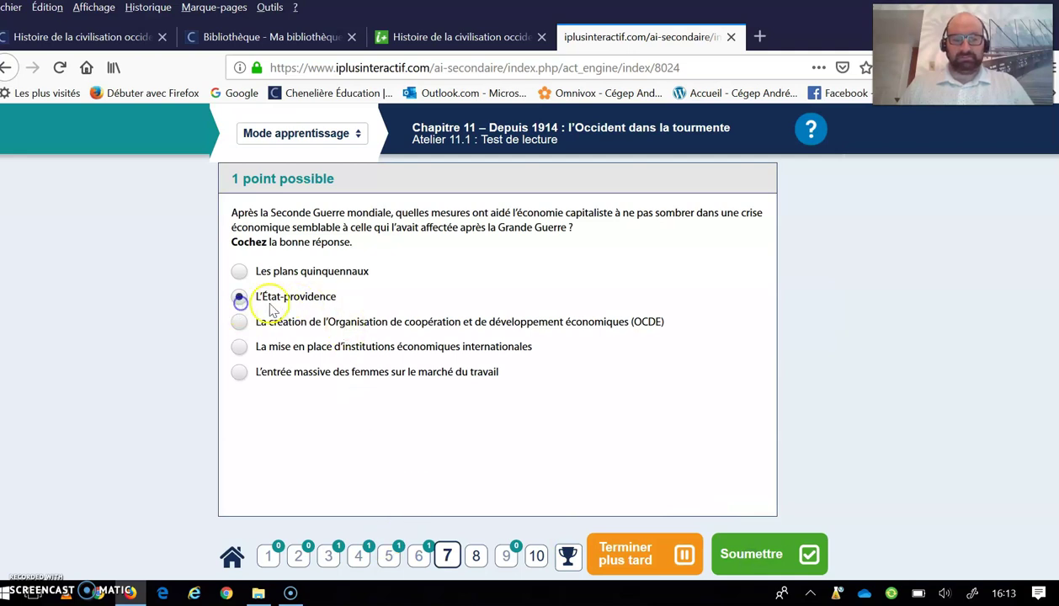
pyautogui.click(751, 553)
pyautogui.click(758, 551)
pyautogui.click(244, 273)
pyautogui.click(768, 562)
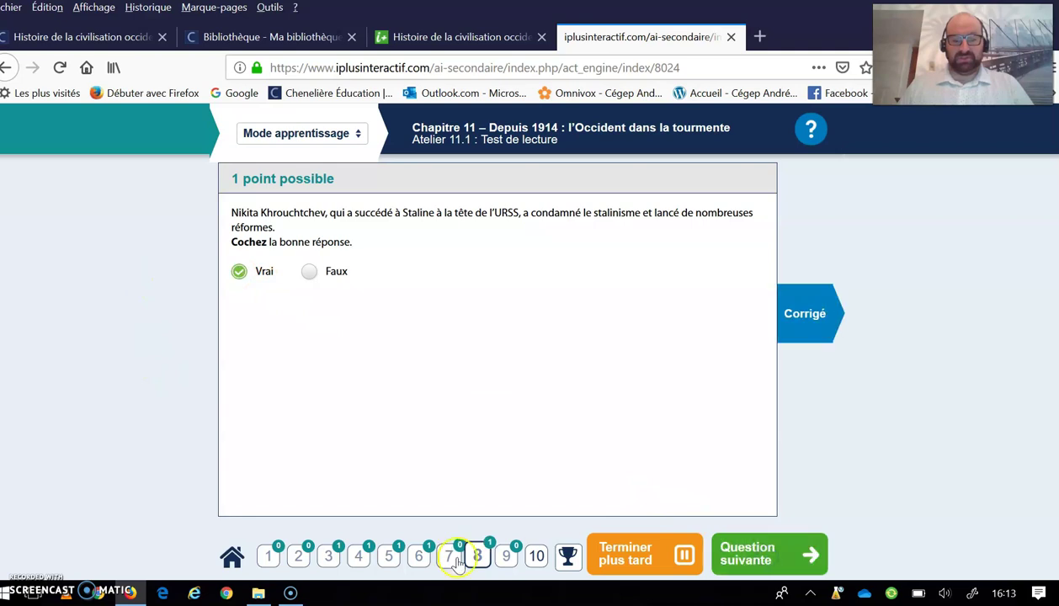
# Submit 'Le stérilet' for question 10 and finish the activity to display its results
pyautogui.click(536, 556)
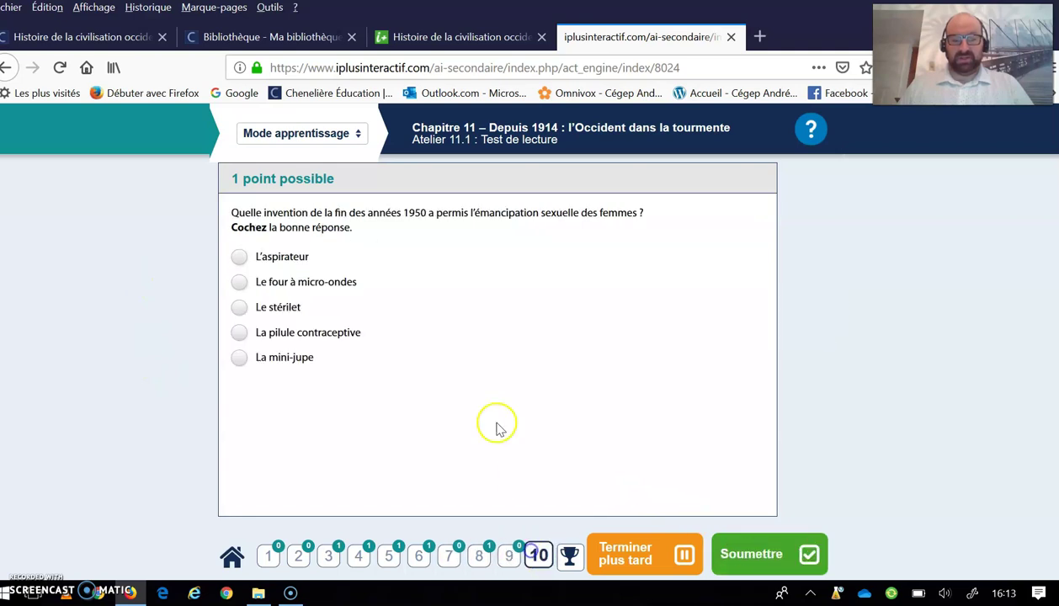
pyautogui.click(239, 310)
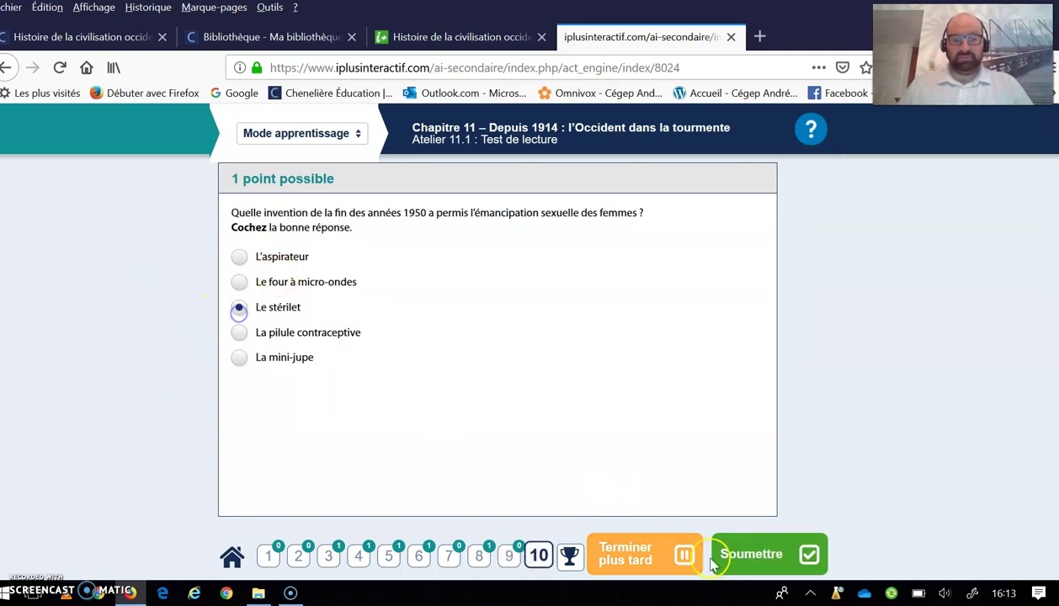
pyautogui.click(757, 555)
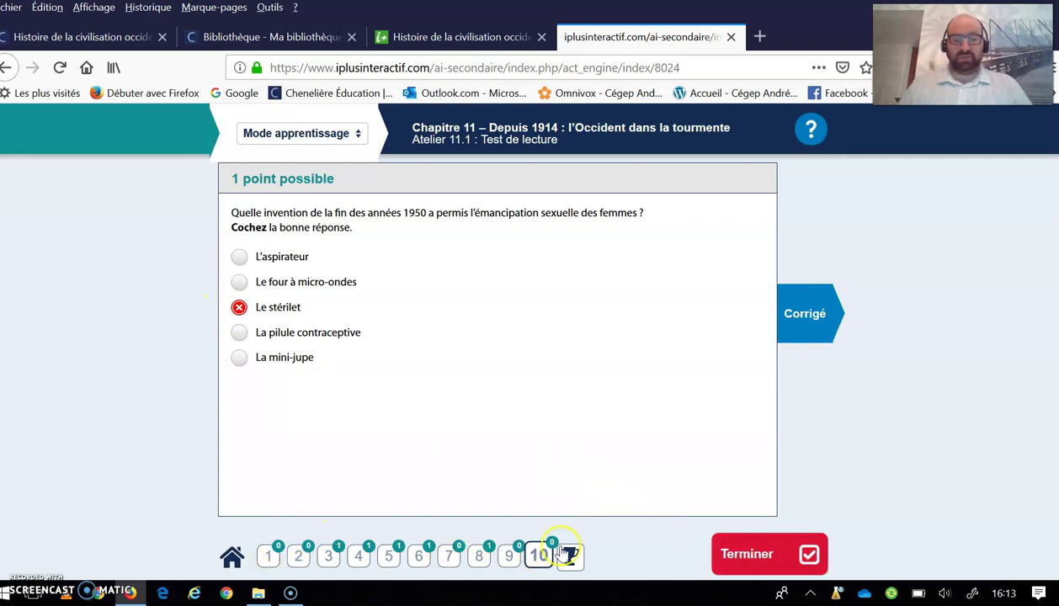
pyautogui.click(758, 558)
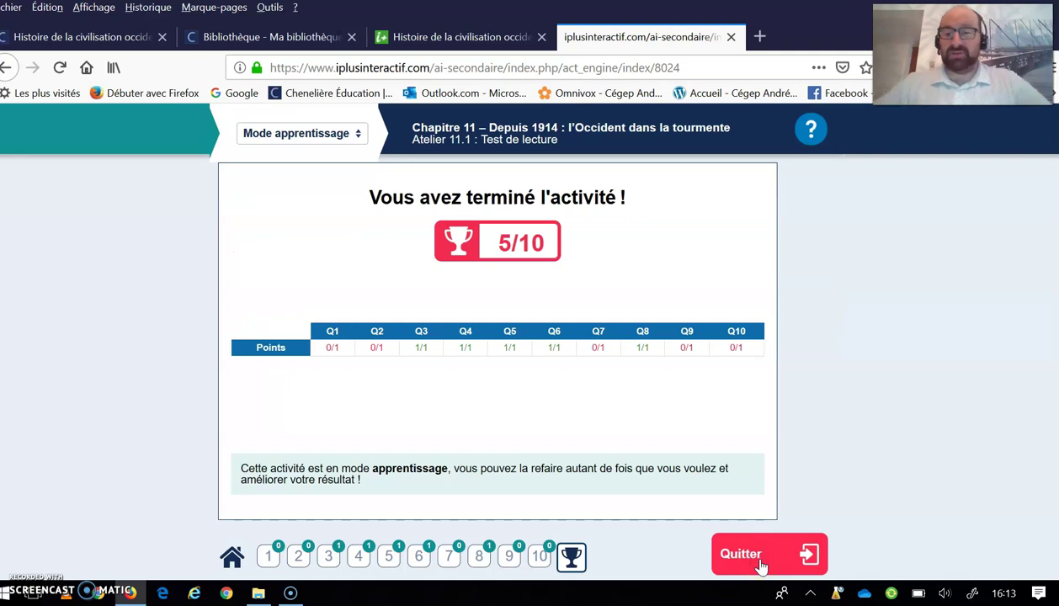